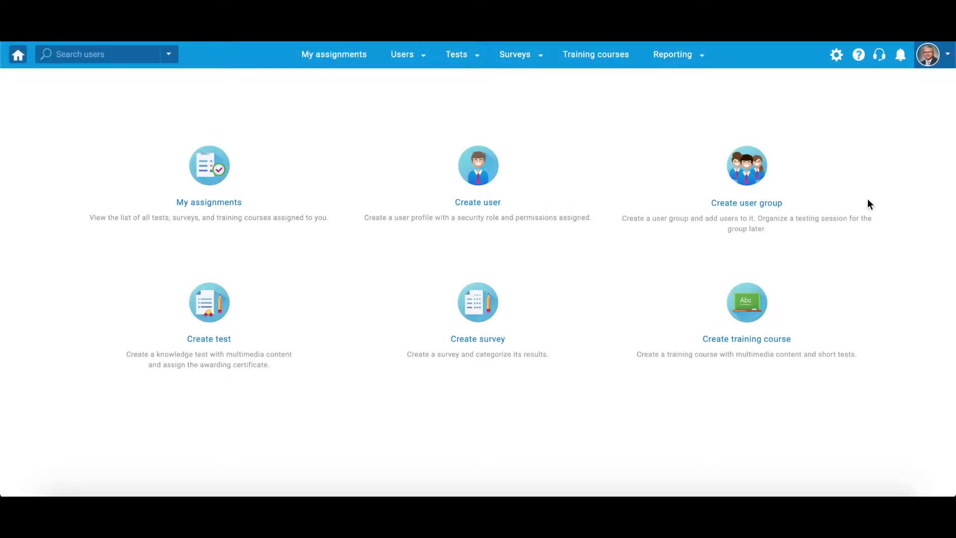
# Open the General Knowledge question pool's questions and show the question types available for adding.
pyautogui.click(474, 50)
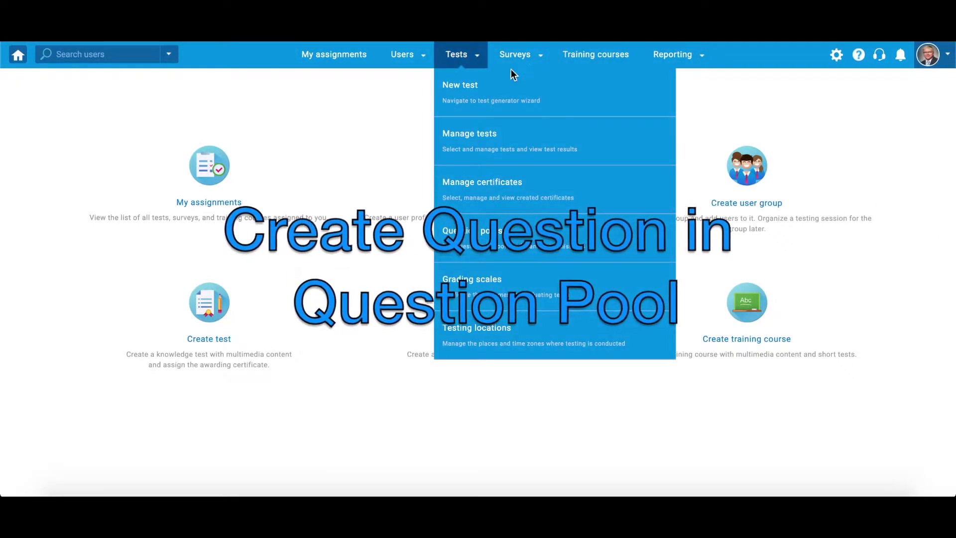
pyautogui.click(617, 251)
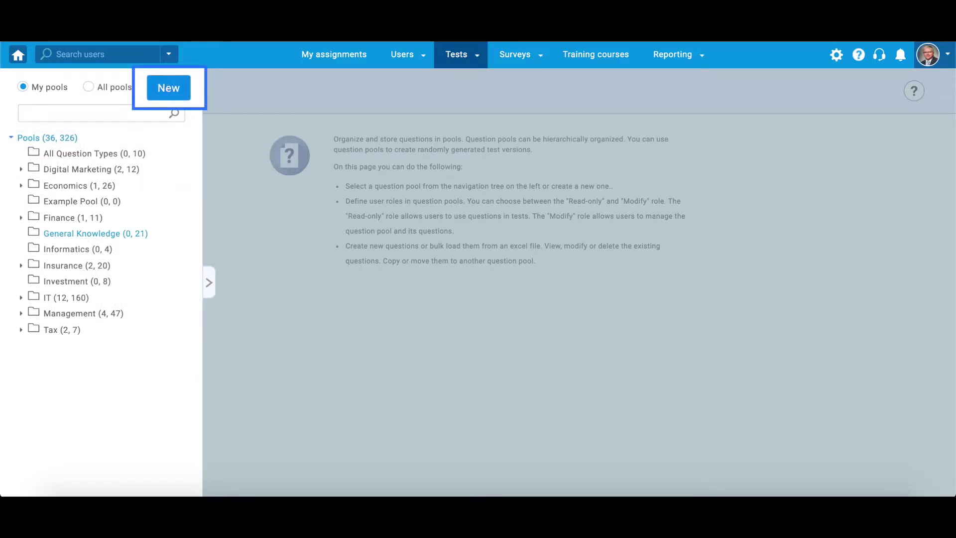
pyautogui.click(95, 233)
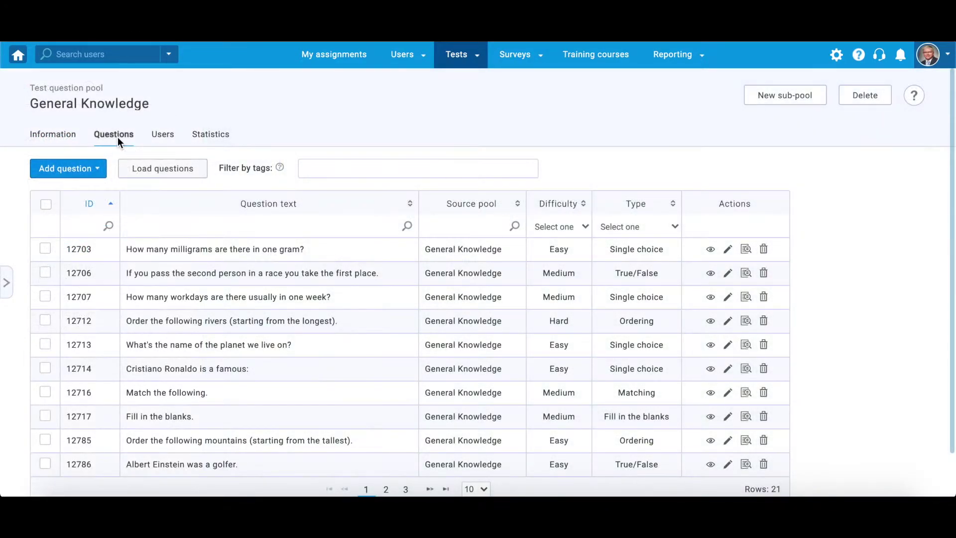
pyautogui.click(94, 172)
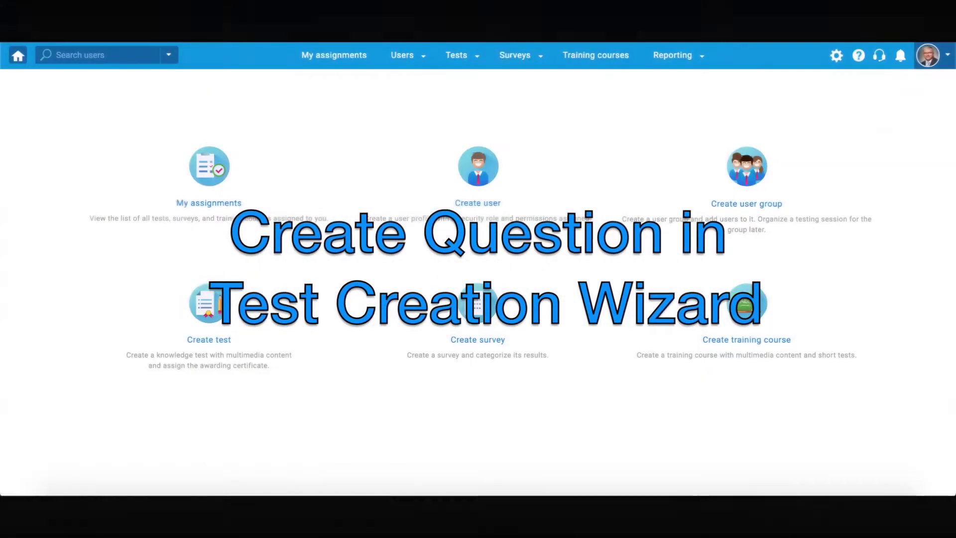
# Start a new test and name it General Knowledge Test.
pyautogui.click(456, 55)
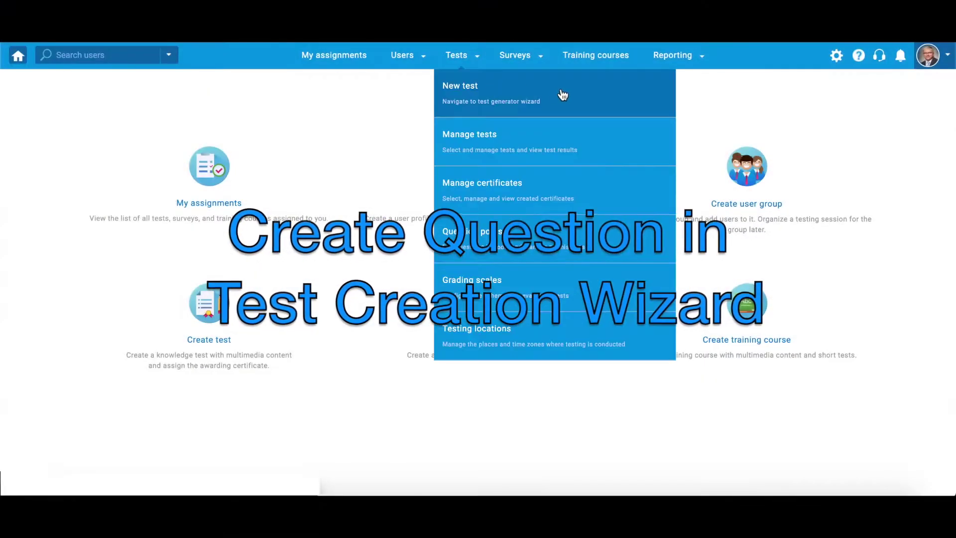
pyautogui.click(562, 95)
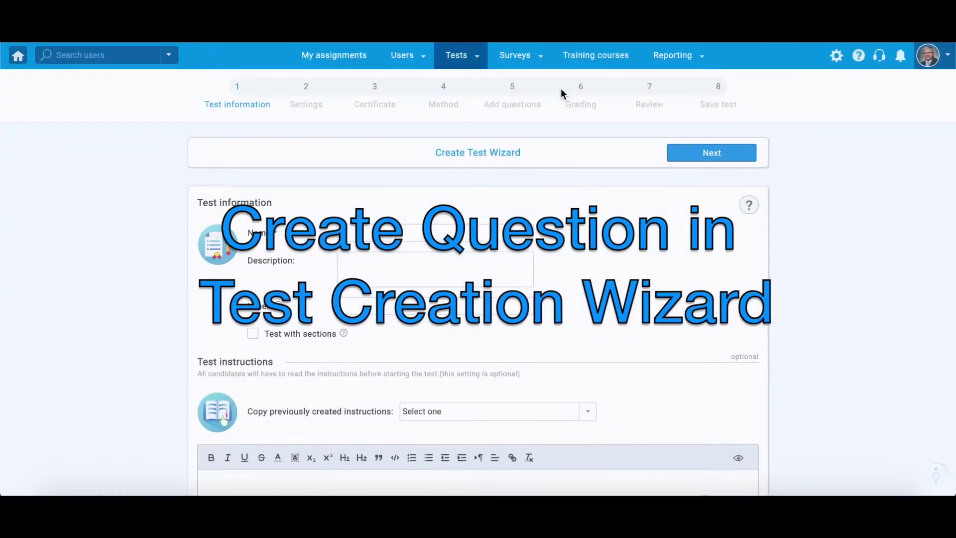
pyautogui.write('General Knowledge Test')
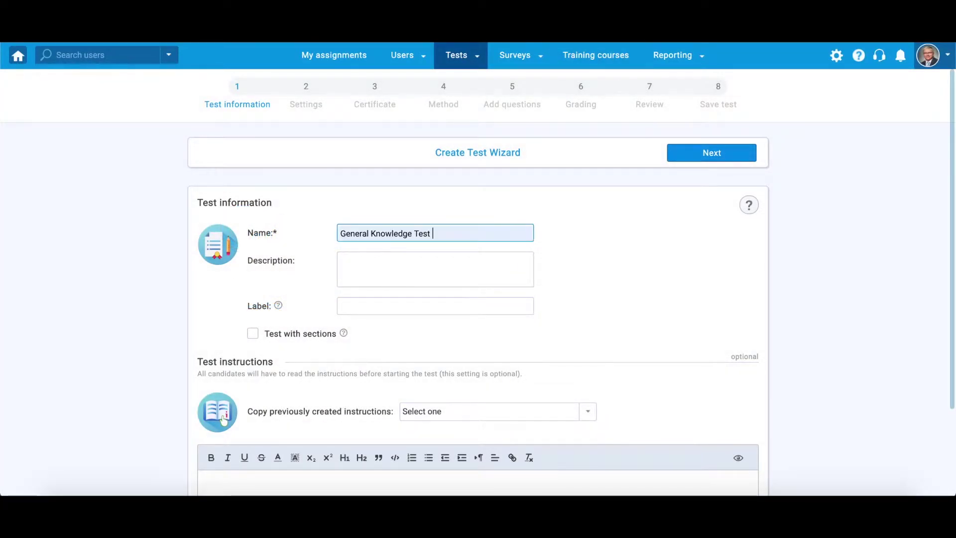
# Proceed to the certificate stage, skip the optional certificate, and choose to add questions manually.
pyautogui.click(683, 154)
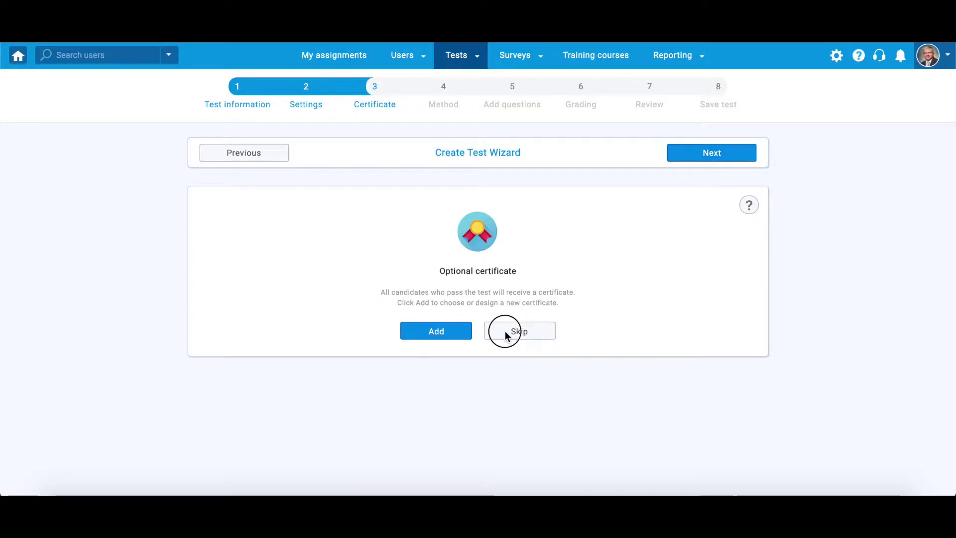
pyautogui.click(506, 331)
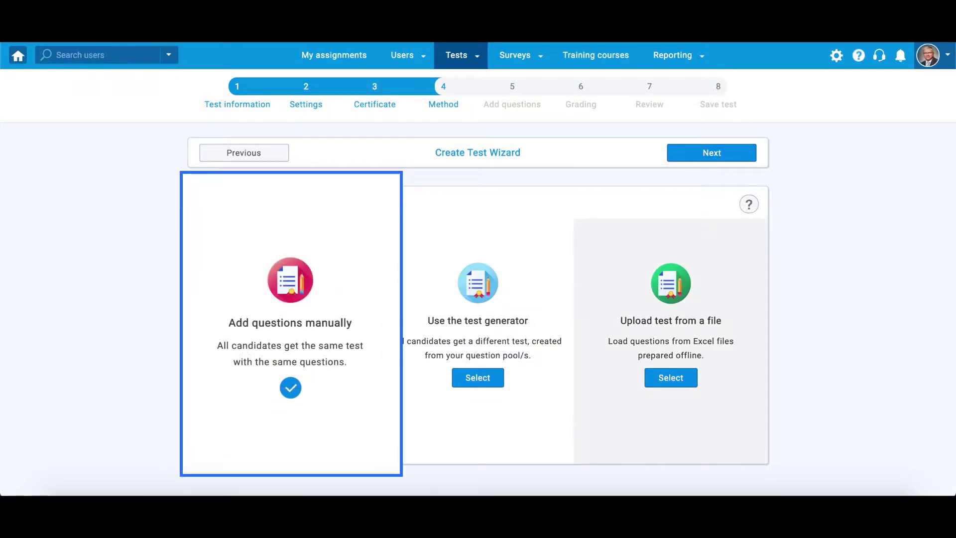
pyautogui.click(301, 378)
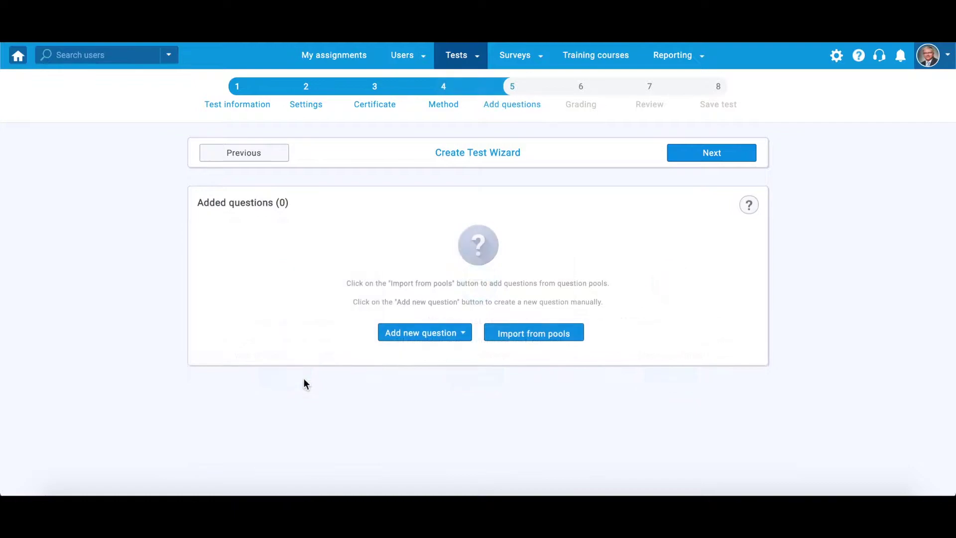
# Add a new single choice question scored by defining correct/incorrect answers.
pyautogui.click(465, 334)
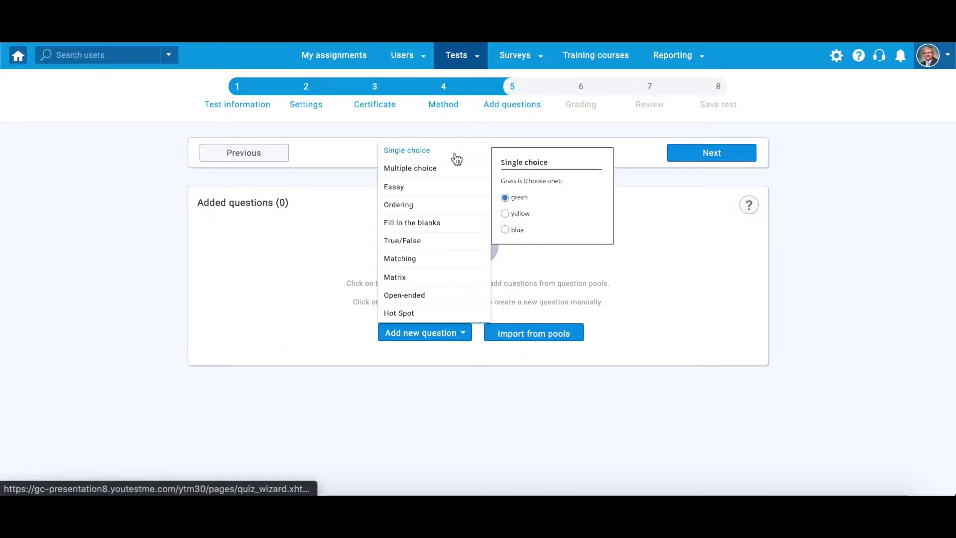
pyautogui.click(455, 152)
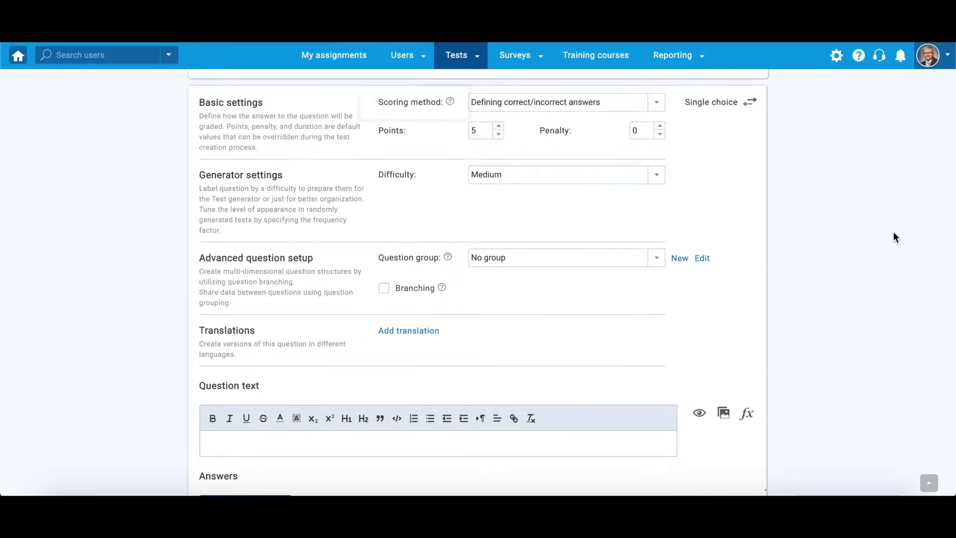
pyautogui.click(636, 103)
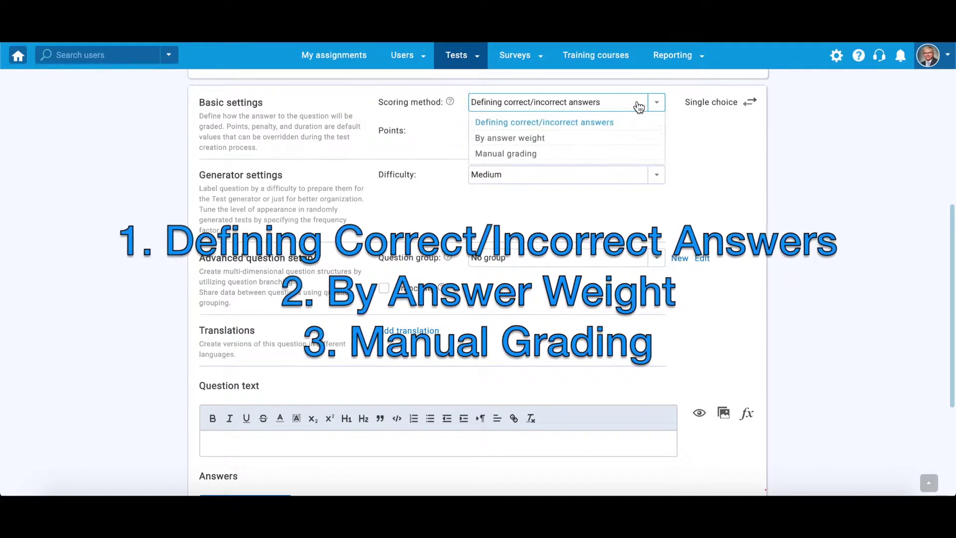
pyautogui.click(617, 122)
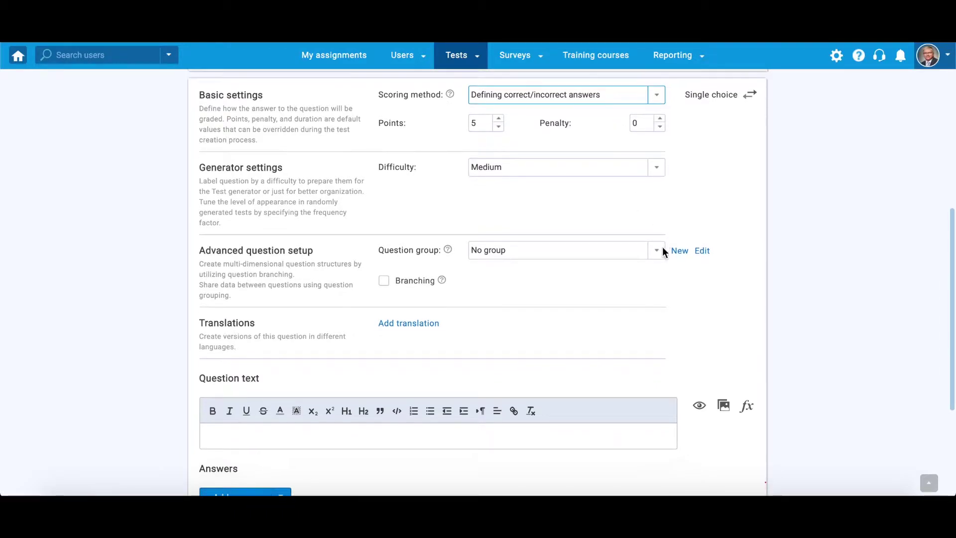
# Enter the question text "What is the capital of Switzerland?" and make the word Switzerland bold, italic and underlined.
pyautogui.scroll(-2, 663, 248)
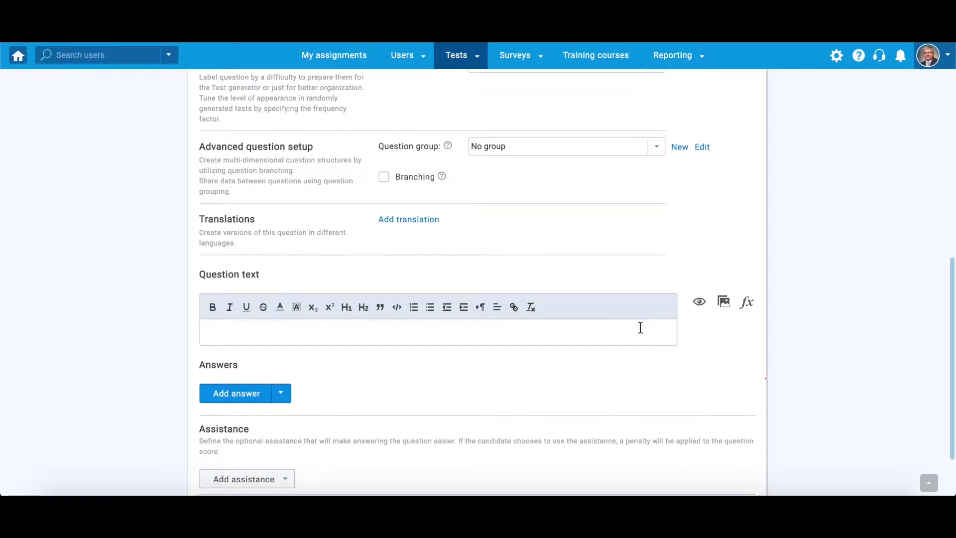
pyautogui.write('What is the capital of Switzerland?')
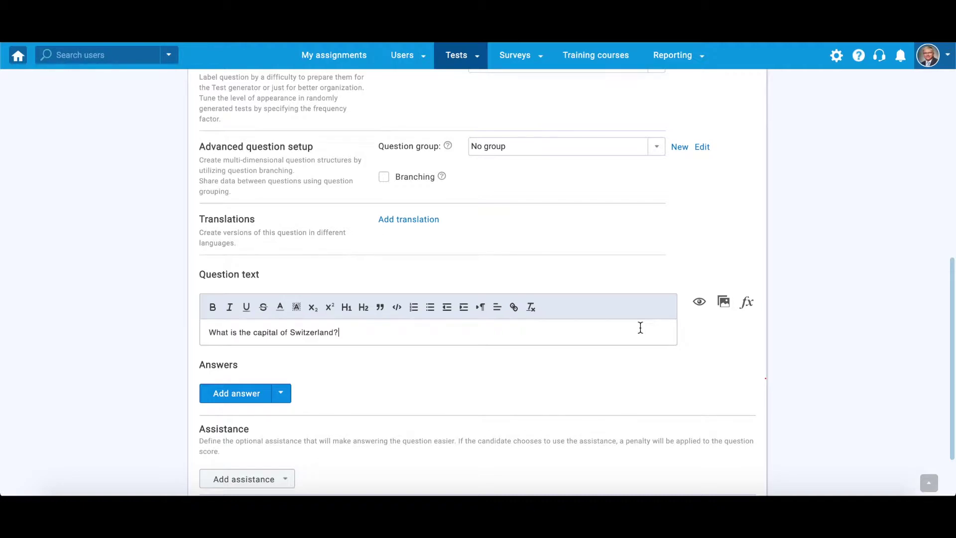
pyautogui.doubleClick(319, 332)
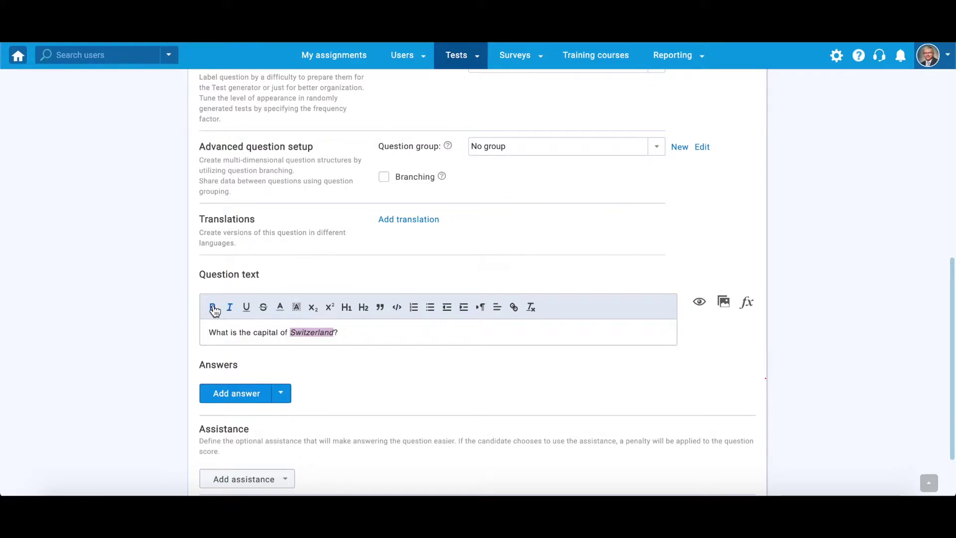
pyautogui.click(347, 332)
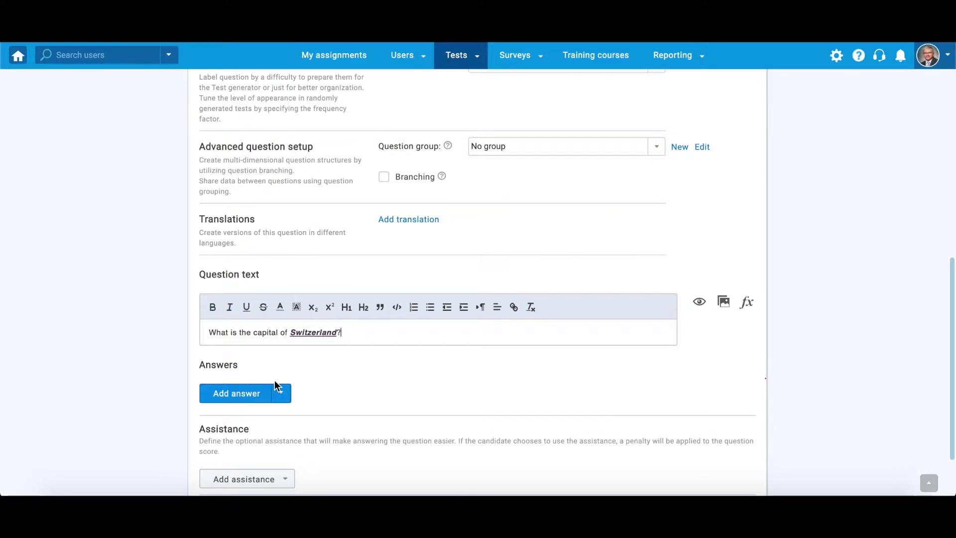
# Add the answer Bern and mark it as correct.
pyautogui.click(246, 393)
pyautogui.write('Bern')
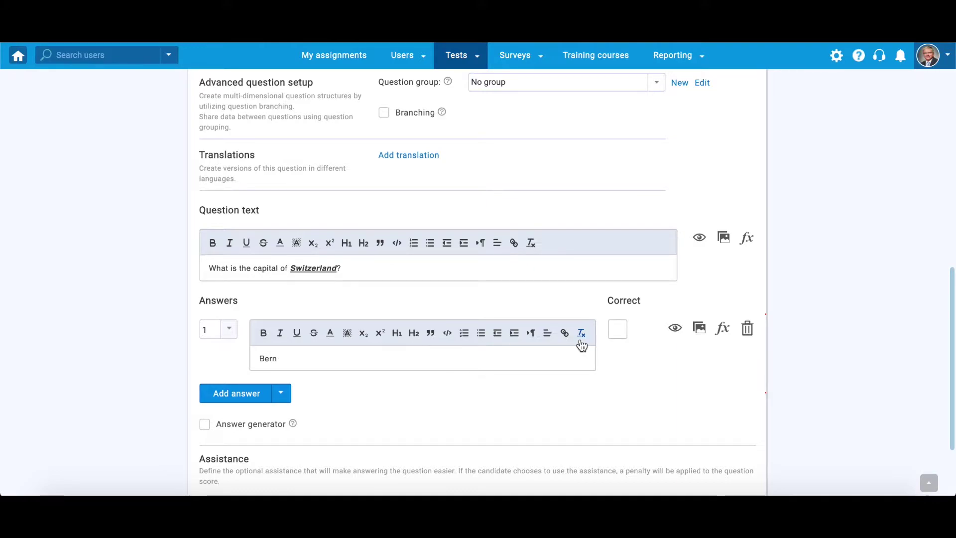
pyautogui.click(618, 331)
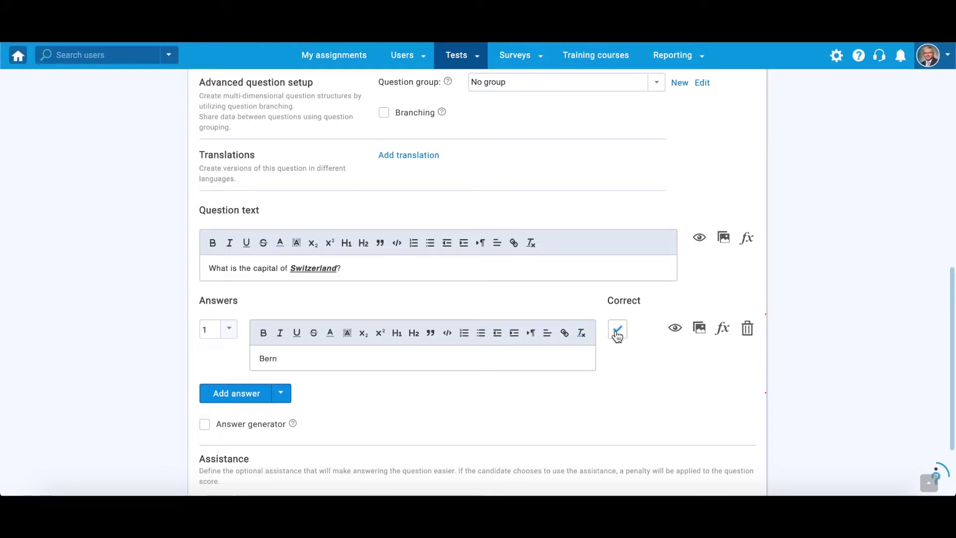
# Add Geneva and Zurich as the second and third answers.
pyautogui.click(242, 400)
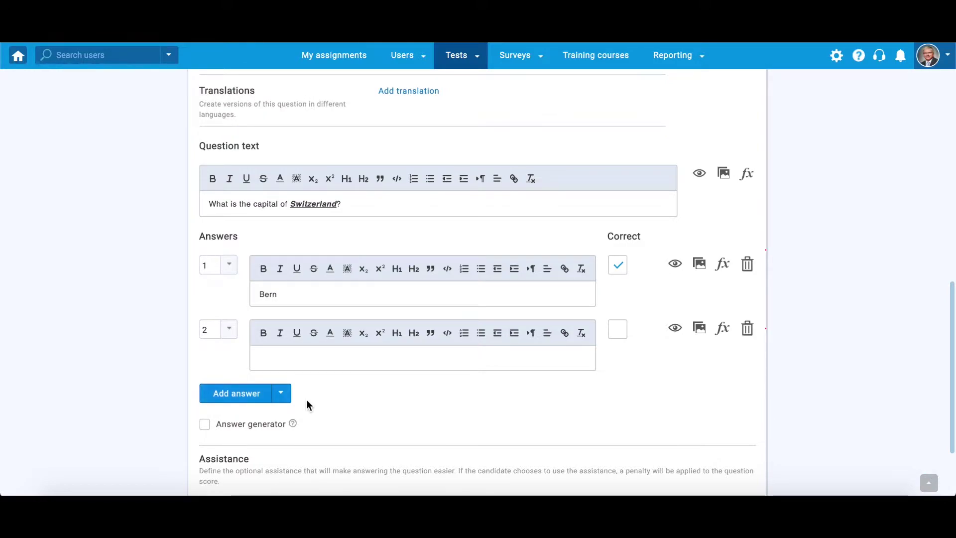
pyautogui.click(345, 359)
pyautogui.write('Geneve')
pyautogui.press('BackSpace')
pyautogui.write('a')
pyautogui.click(235, 395)
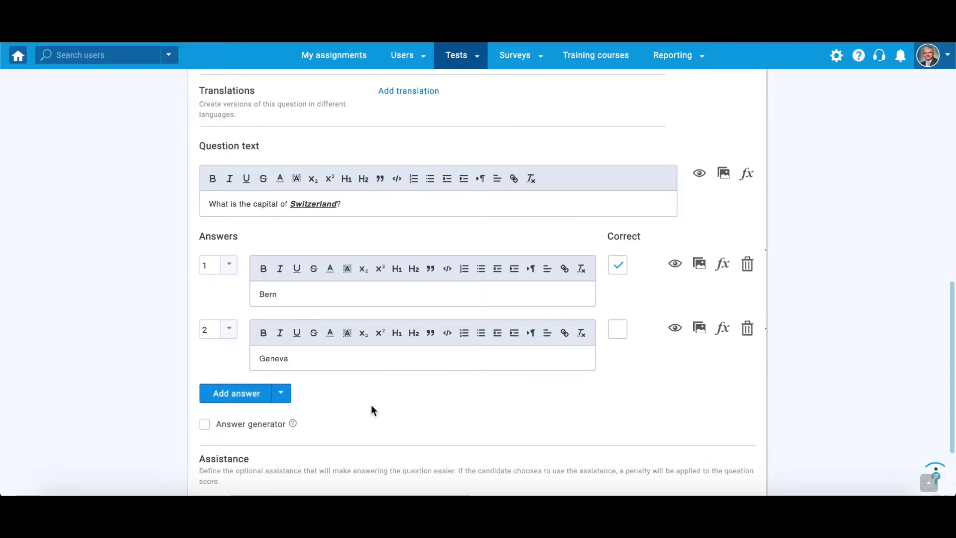
pyautogui.click(325, 360)
pyautogui.write('Zurich')
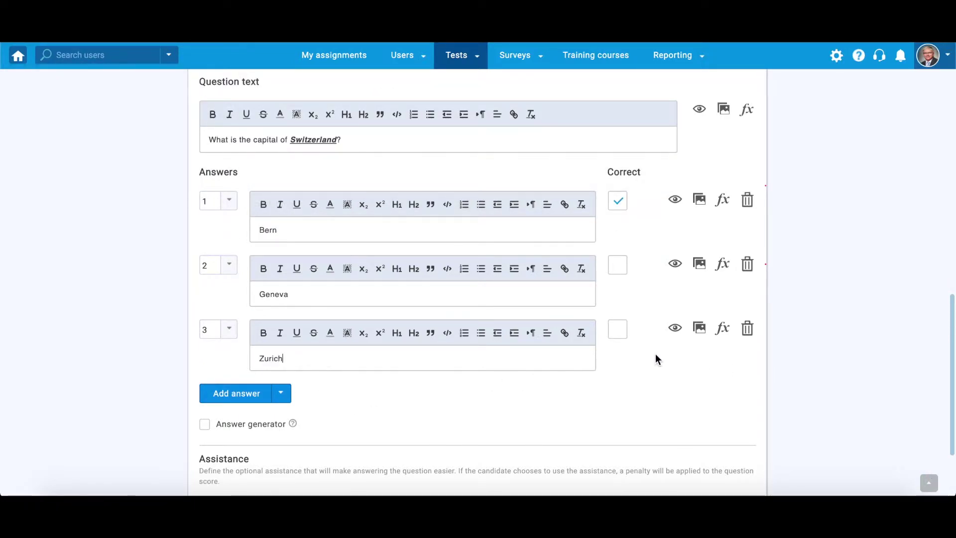
# Preview the Bern answer and return it to editing mode.
pyautogui.click(675, 201)
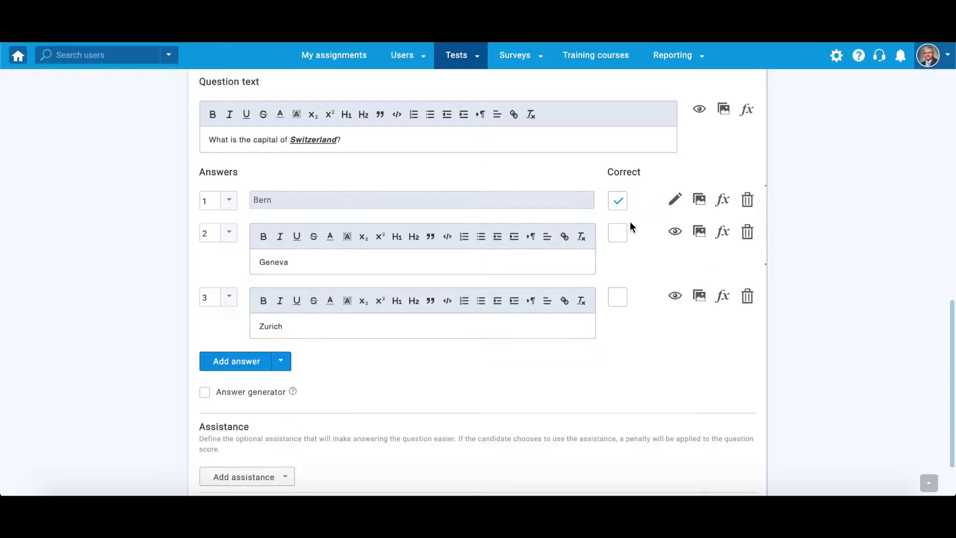
pyautogui.click(674, 200)
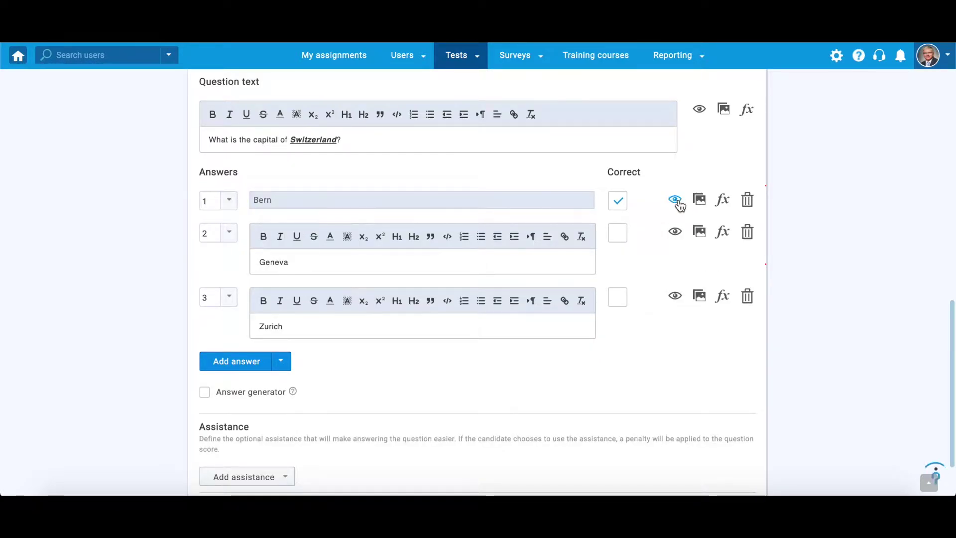
pyautogui.click(675, 214)
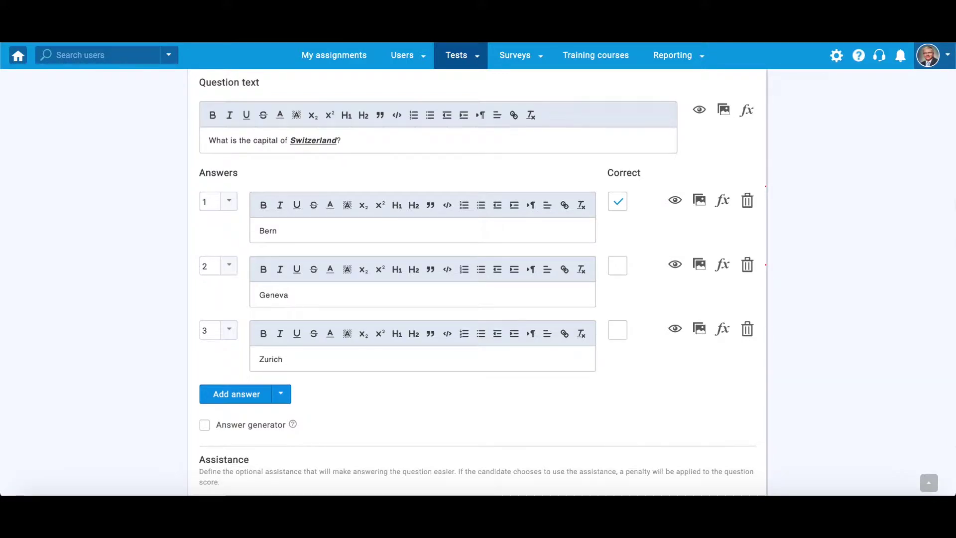
# Attach the picture of Switzerland's map in flag colours to the question text.
pyautogui.click(729, 114)
pyautogui.click(757, 332)
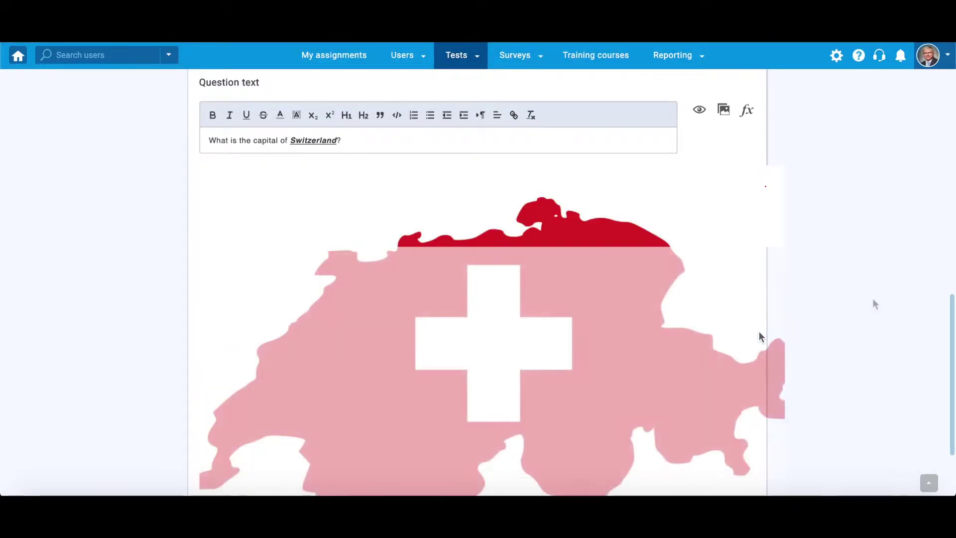
# Change the question's scoring method to By answer weight.
pyautogui.scroll(7, 743, 267)
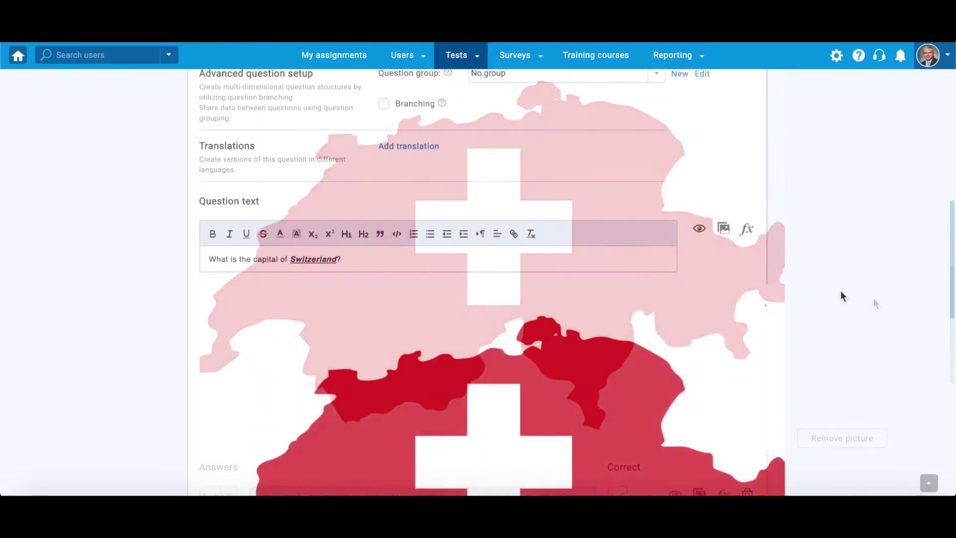
pyautogui.scroll(3, 841, 295)
pyautogui.click(658, 292)
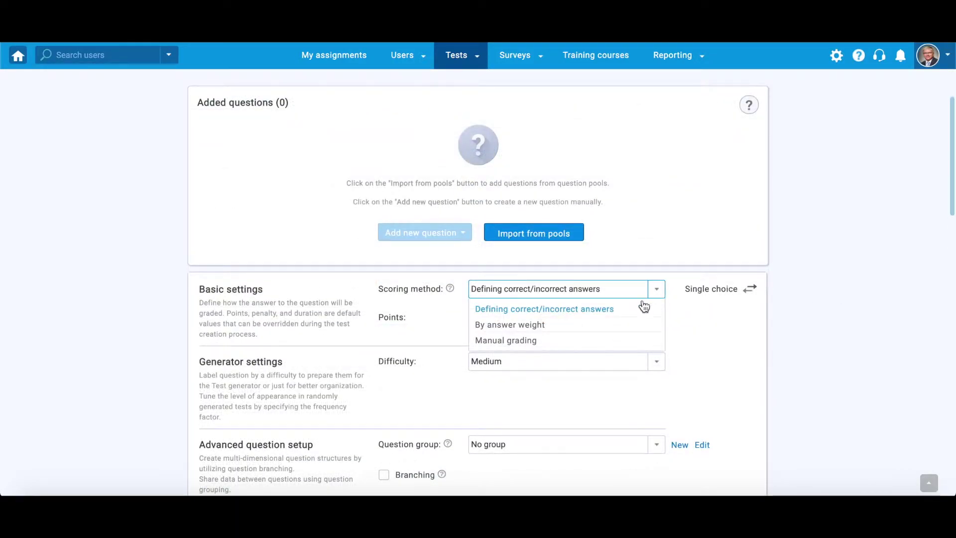
pyautogui.click(601, 322)
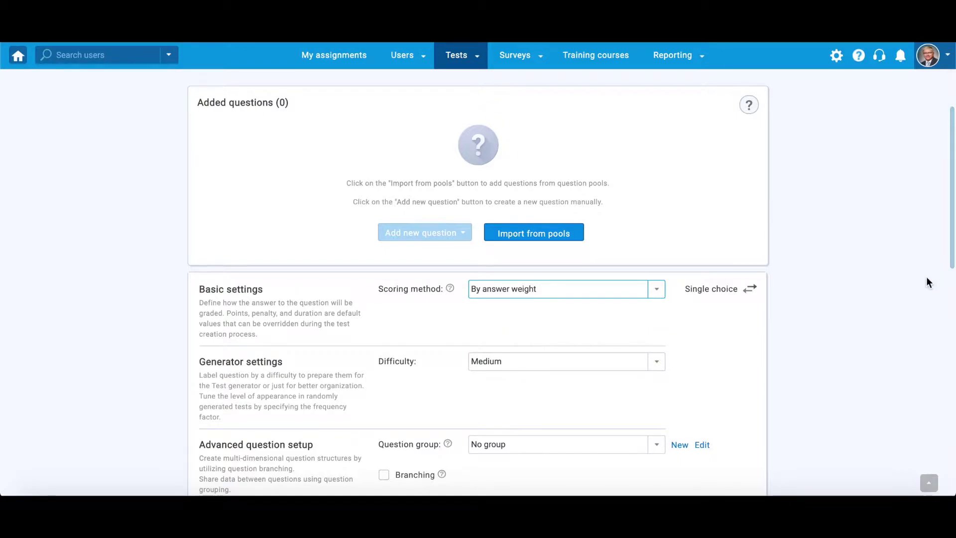
# Set the answer weights to 5 for Bern, 2 for Geneva and 1 for Zurich.
pyautogui.scroll(-8, 925, 276)
pyautogui.scroll(-9, 927, 281)
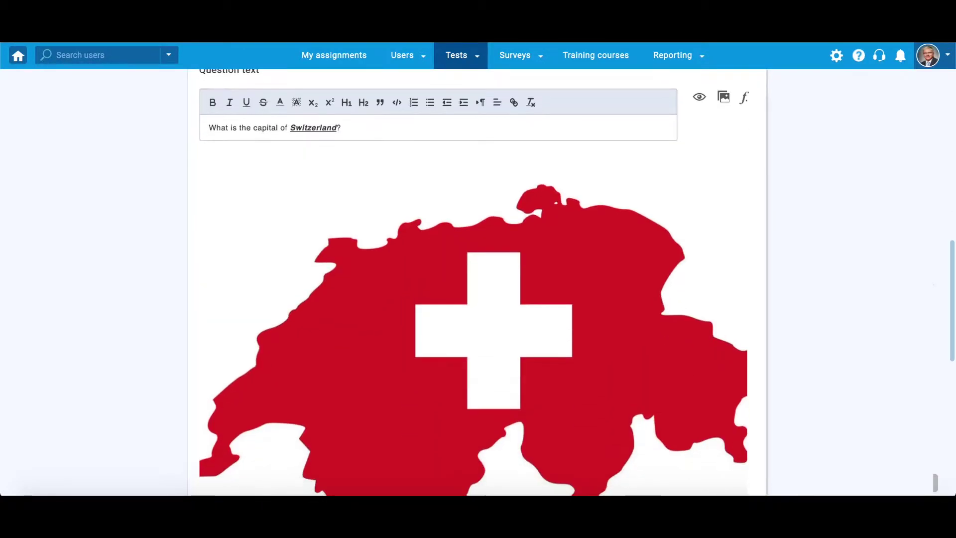
pyautogui.scroll(-1, 927, 282)
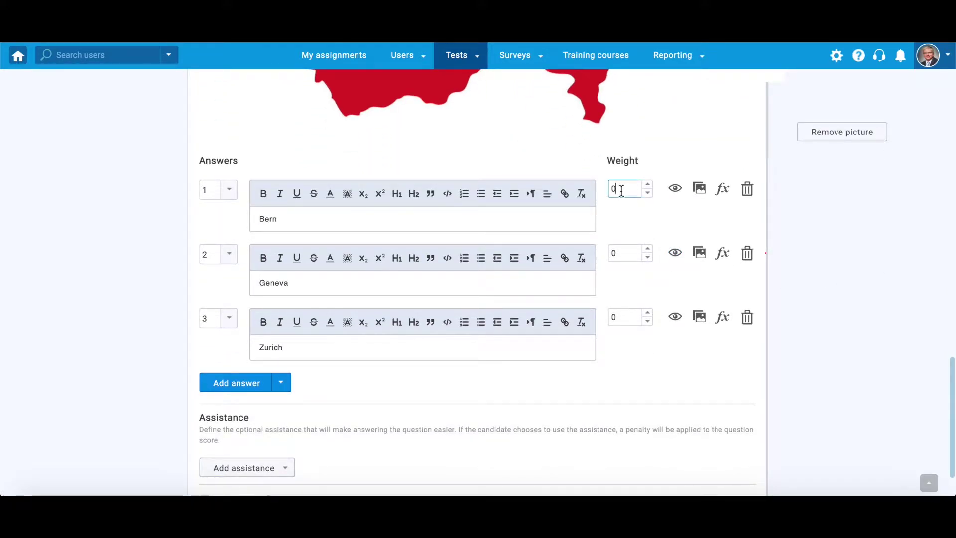
pyautogui.write('5')
pyautogui.press('Tab')
pyautogui.write('2')
pyautogui.press('Tab')
pyautogui.write('1')
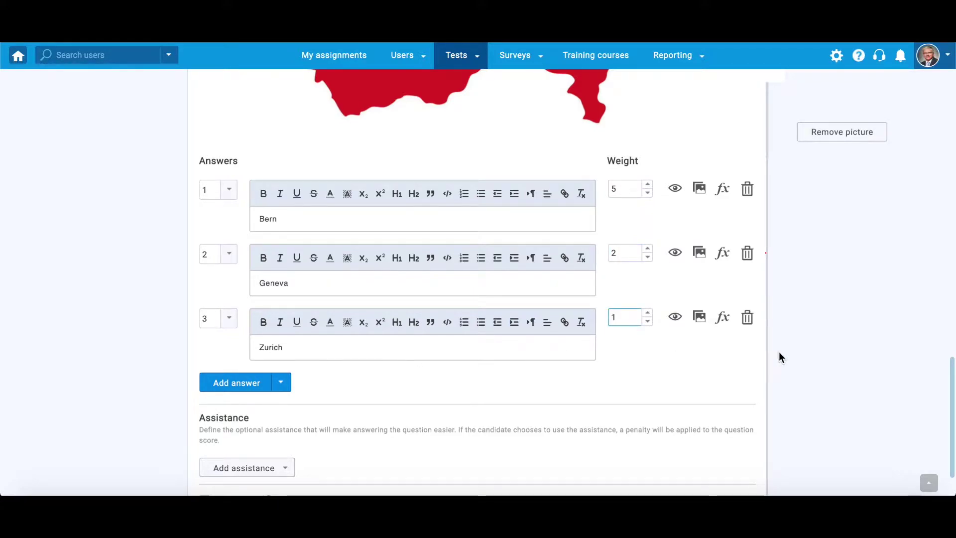
# Change the question's scoring method to Manual grading and review how the answers are set up.
pyautogui.scroll(5, 859, 402)
pyautogui.scroll(15, 858, 403)
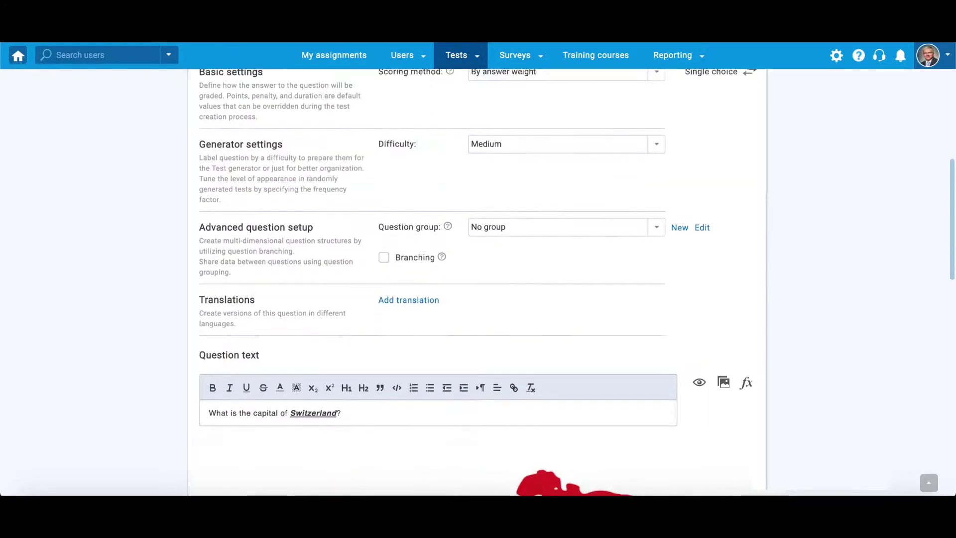
pyautogui.click(655, 394)
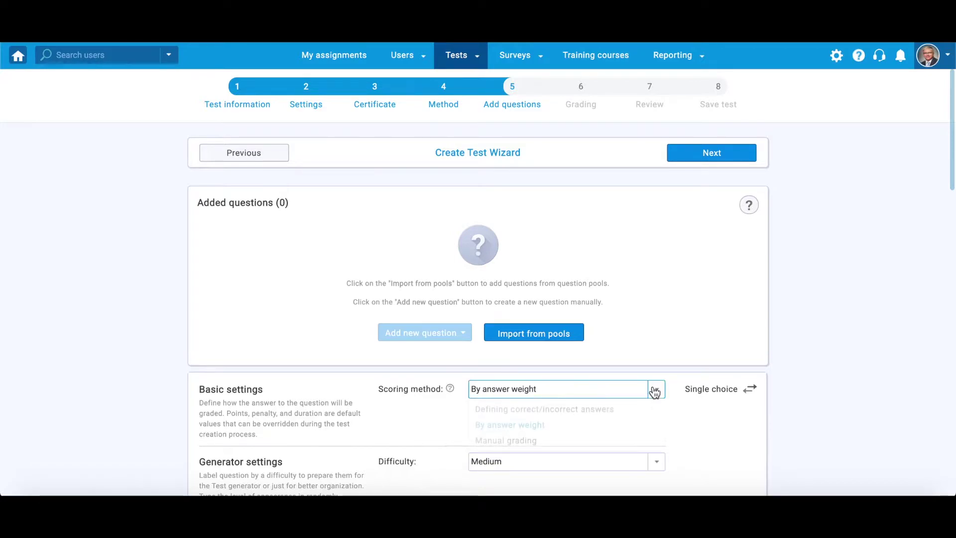
pyautogui.click(588, 440)
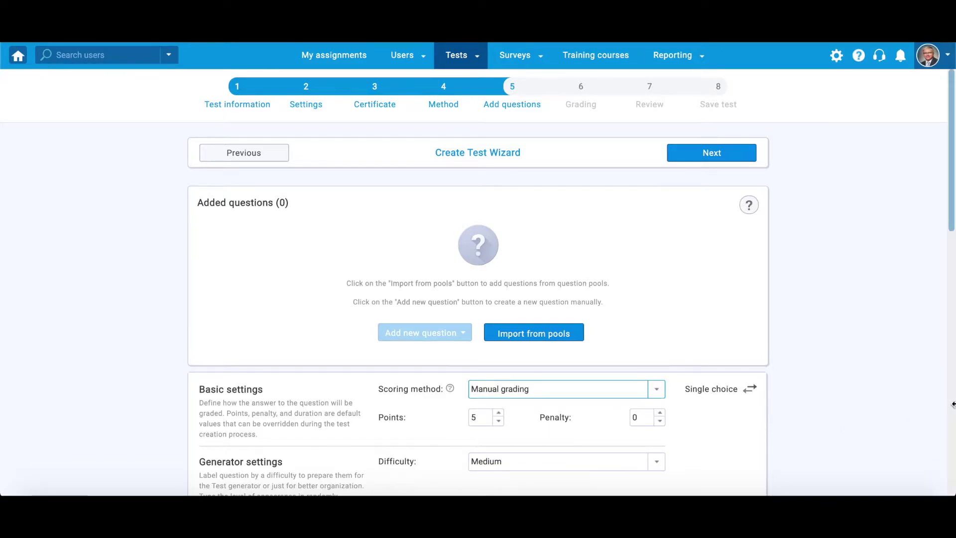
pyautogui.scroll(-1, 926, 410)
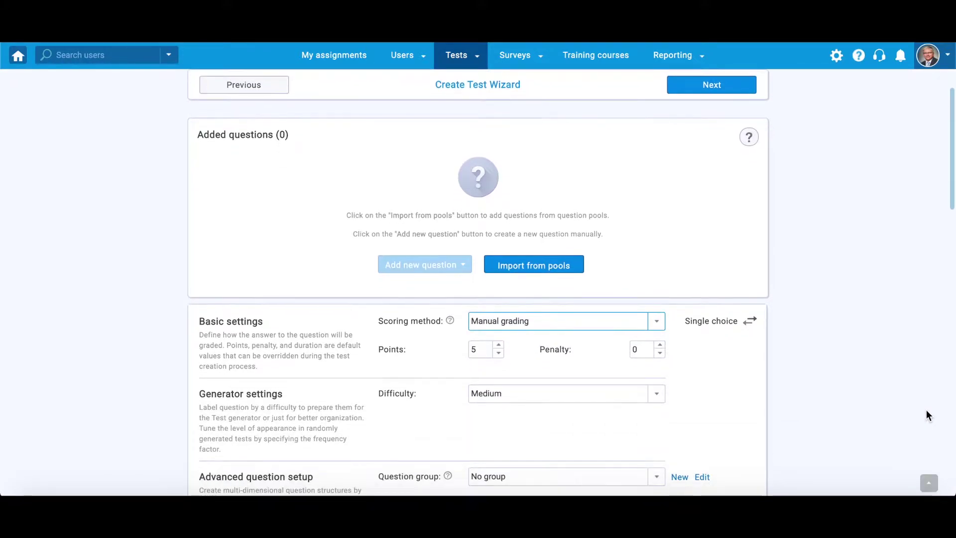
pyautogui.scroll(-13, 927, 415)
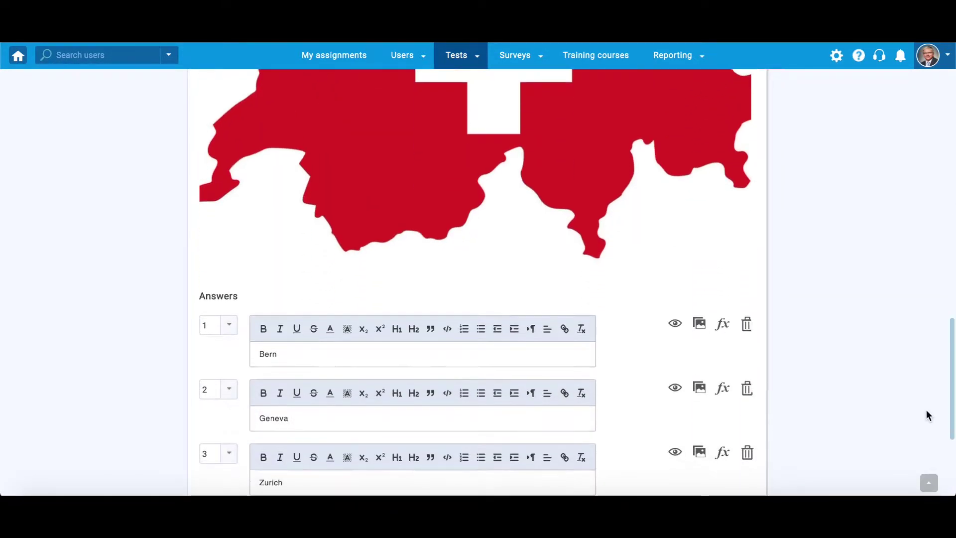
pyautogui.scroll(-4, 927, 416)
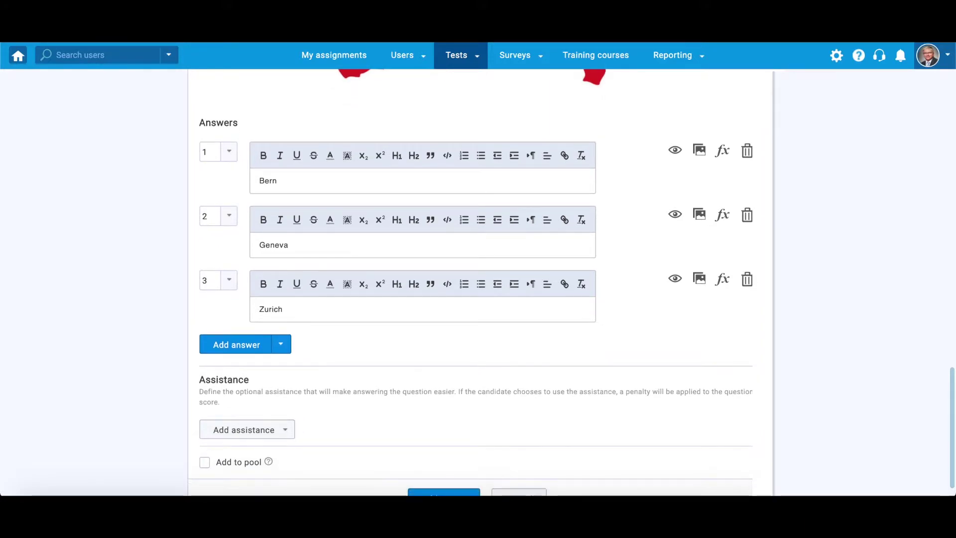
pyautogui.scroll(12, 470, 282)
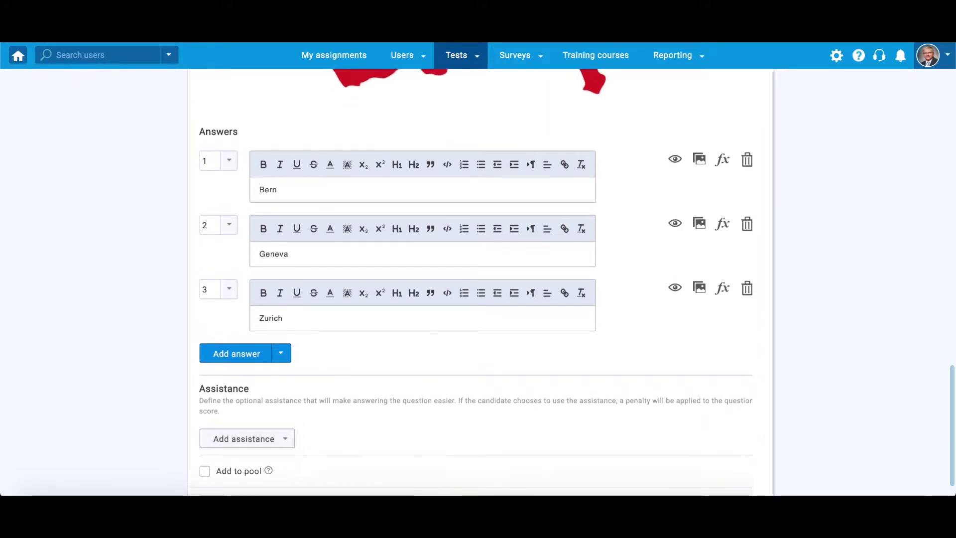
pyautogui.scroll(5, 713, 378)
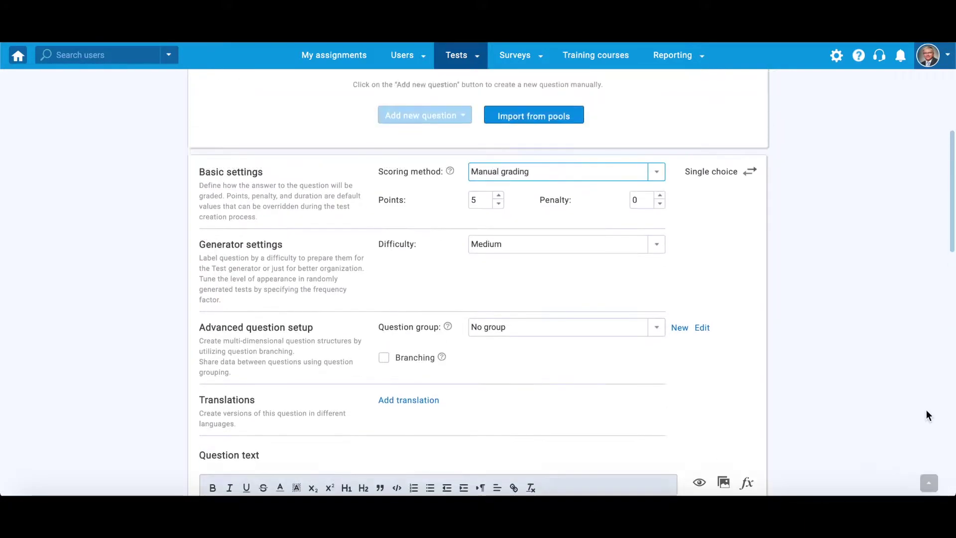
# Convert the question to multiple choice and back to single choice.
pyautogui.click(751, 242)
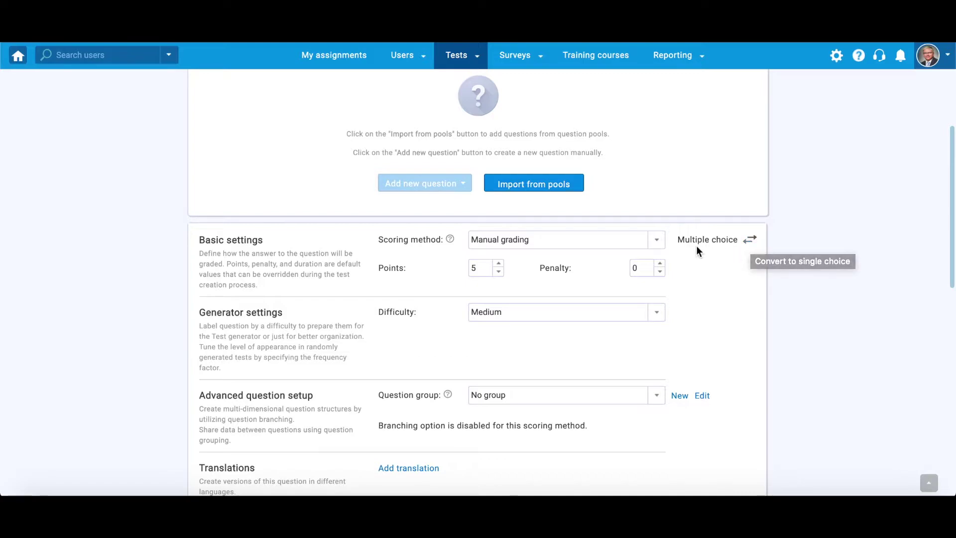
pyautogui.click(754, 245)
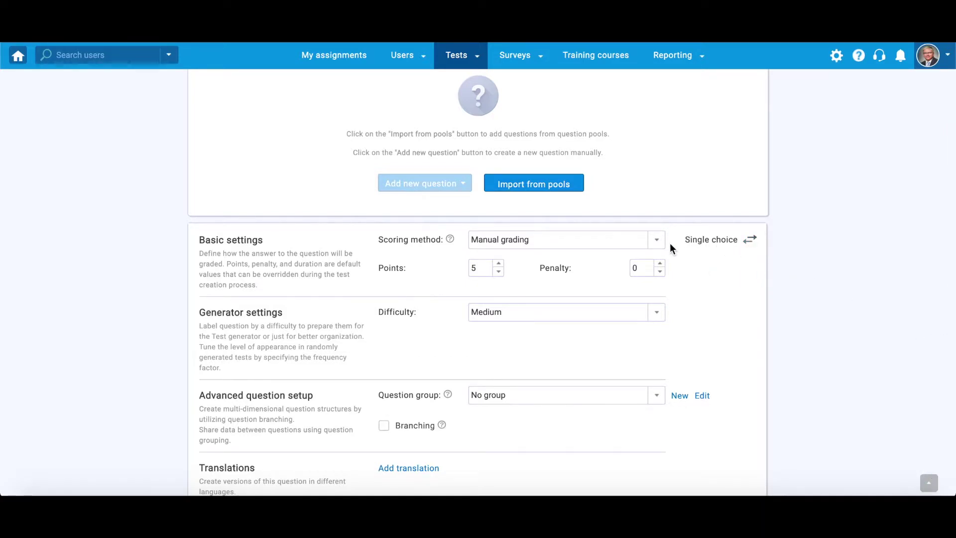
# Change the scoring method to Defining correct/incorrect answers, worth 2 points with a penalty of 1.
pyautogui.click(652, 241)
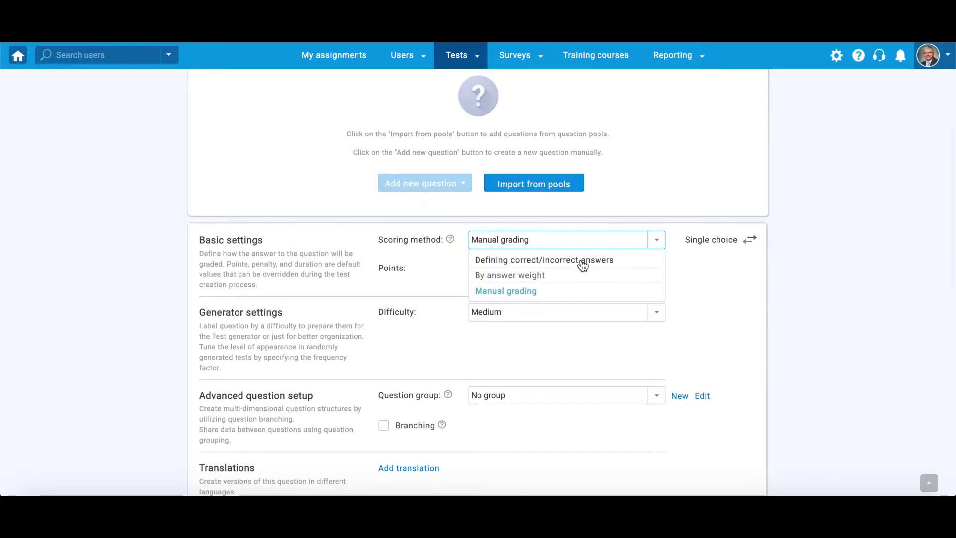
pyautogui.click(582, 261)
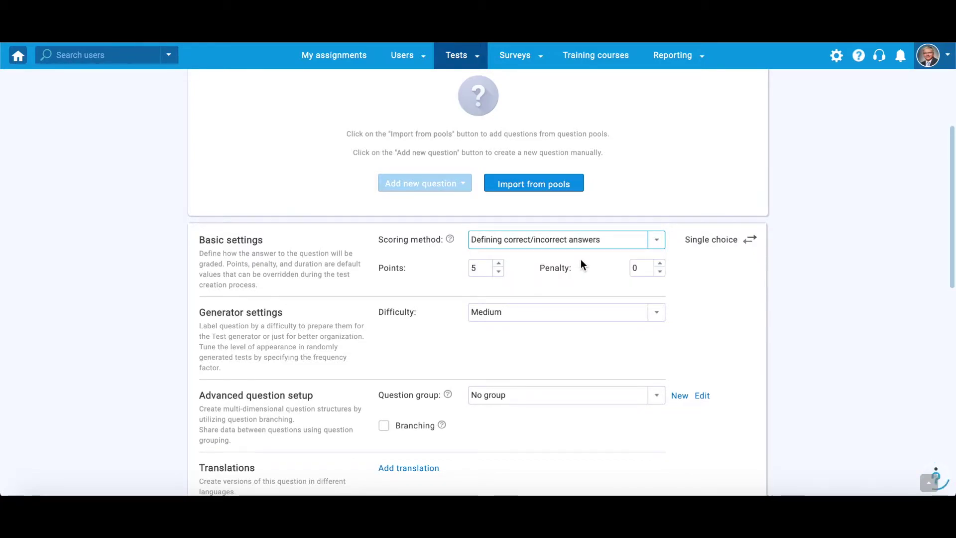
pyautogui.click(499, 272)
pyautogui.click(498, 272)
pyautogui.click(498, 272)
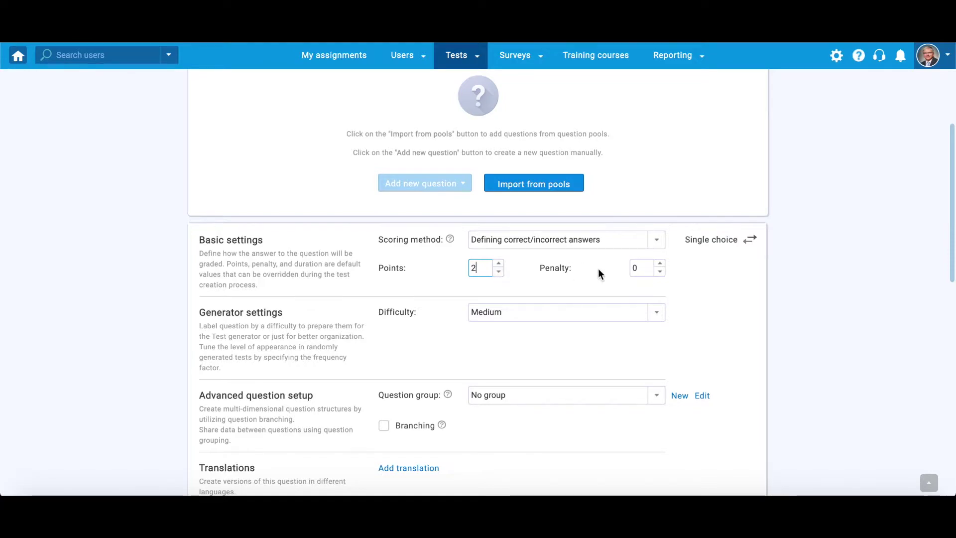
pyautogui.click(661, 265)
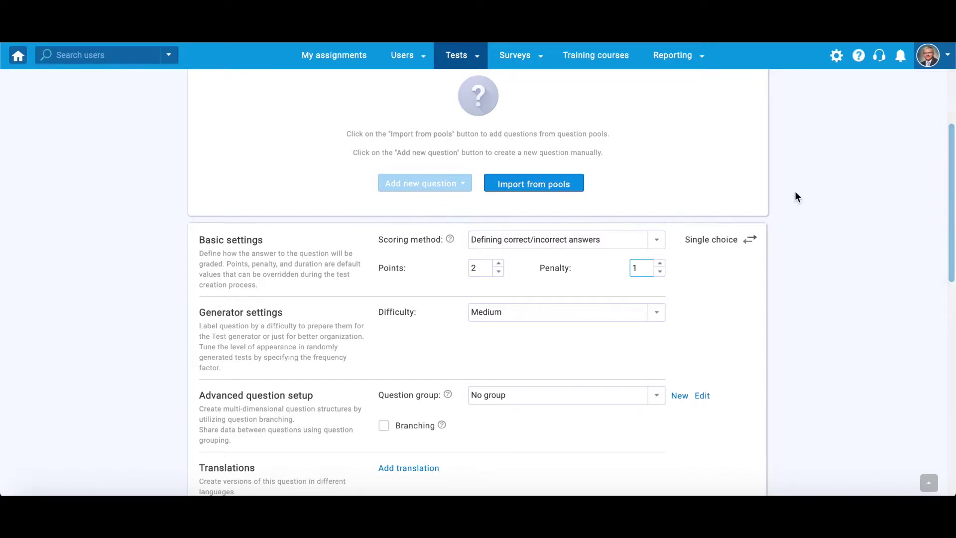
# Set the question's difficulty to Easy.
pyautogui.click(657, 317)
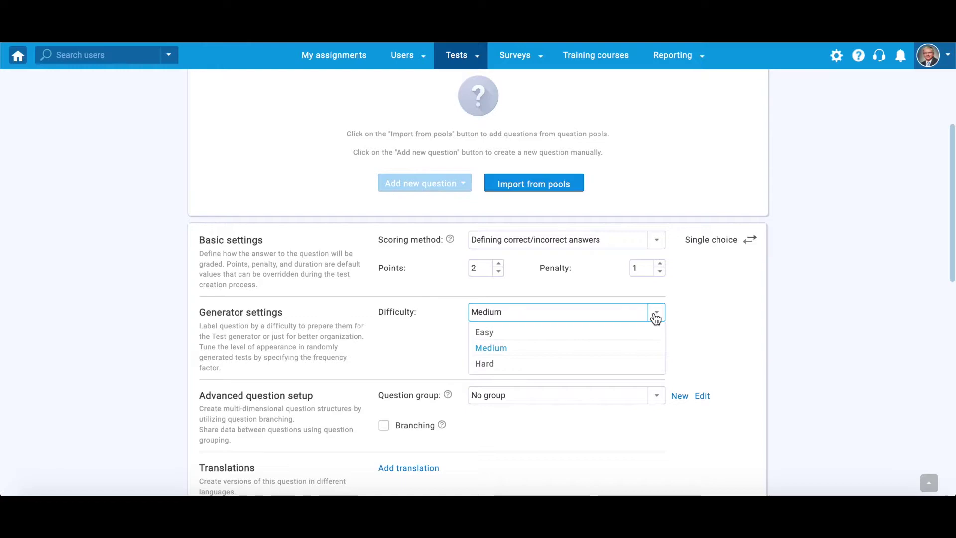
pyautogui.click(623, 333)
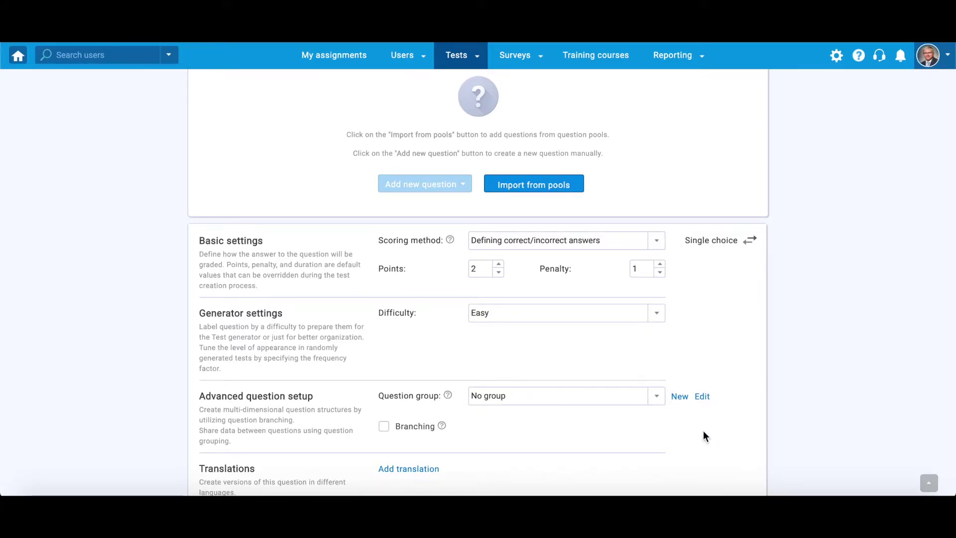
# Create a question group named European Capitals with the text "Answer all the questions regarding European Capitals".
pyautogui.click(677, 396)
pyautogui.write('European Capitals')
pyautogui.click(612, 277)
pyautogui.write('Answer all the questio')
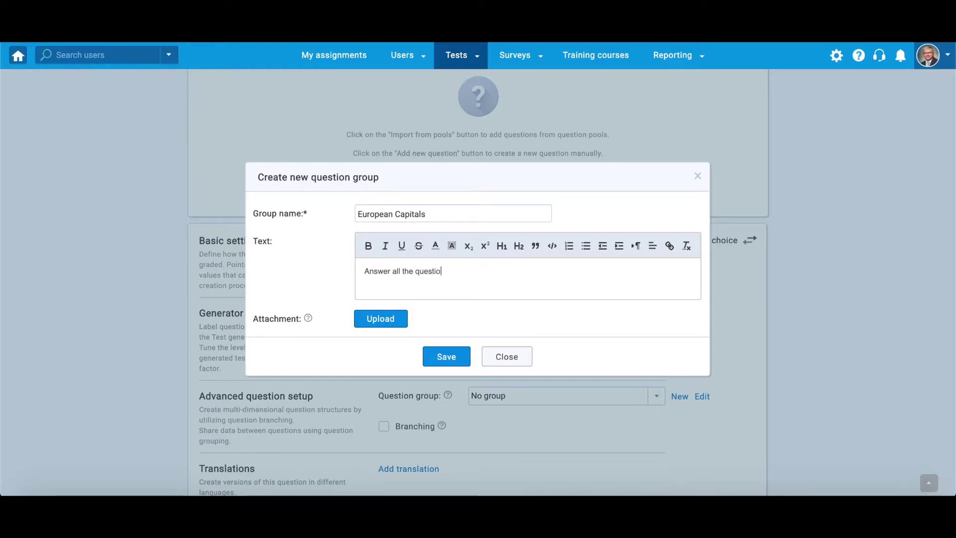
pyautogui.write('ns regarding European Capitals')
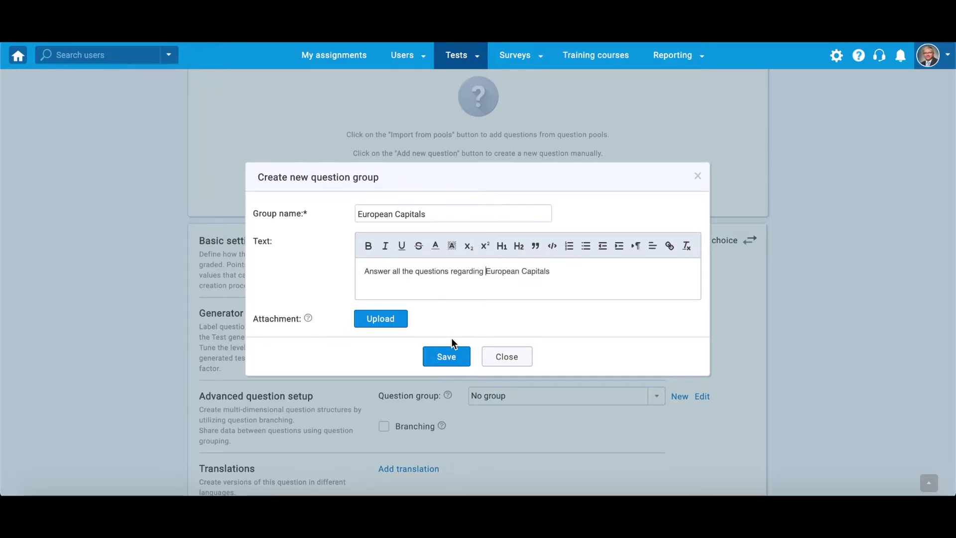
pyautogui.click(454, 354)
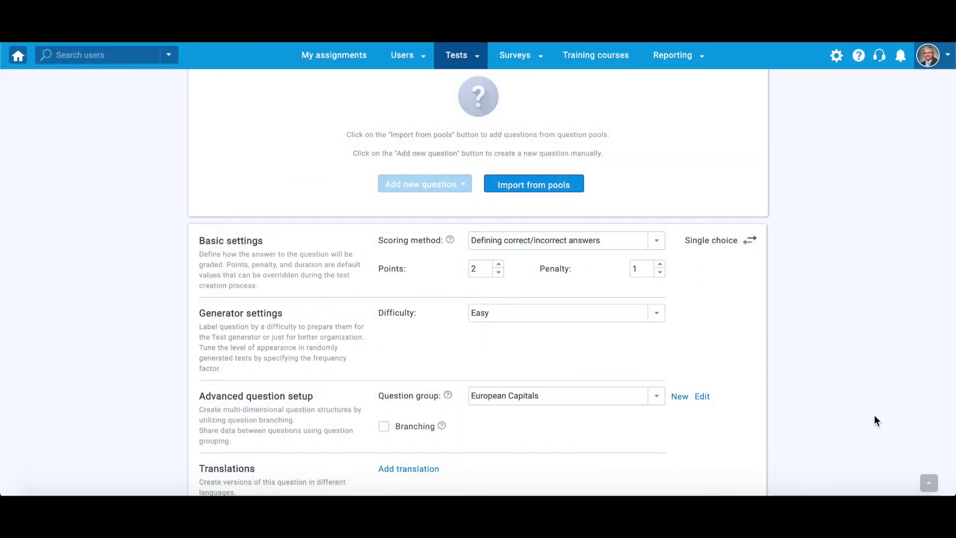
# Enable branching for the question, then view the branch question structure and close it.
pyautogui.click(428, 429)
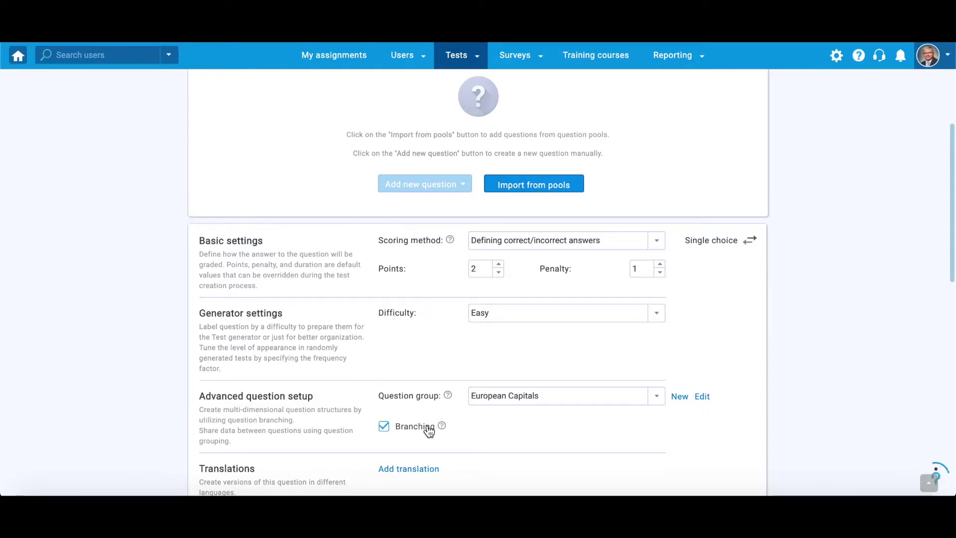
pyautogui.click(495, 431)
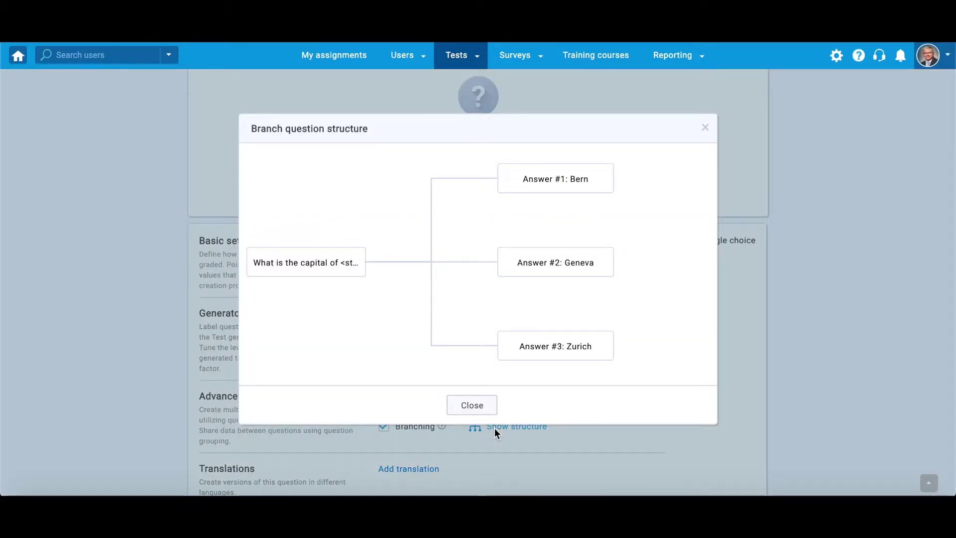
pyautogui.click(477, 407)
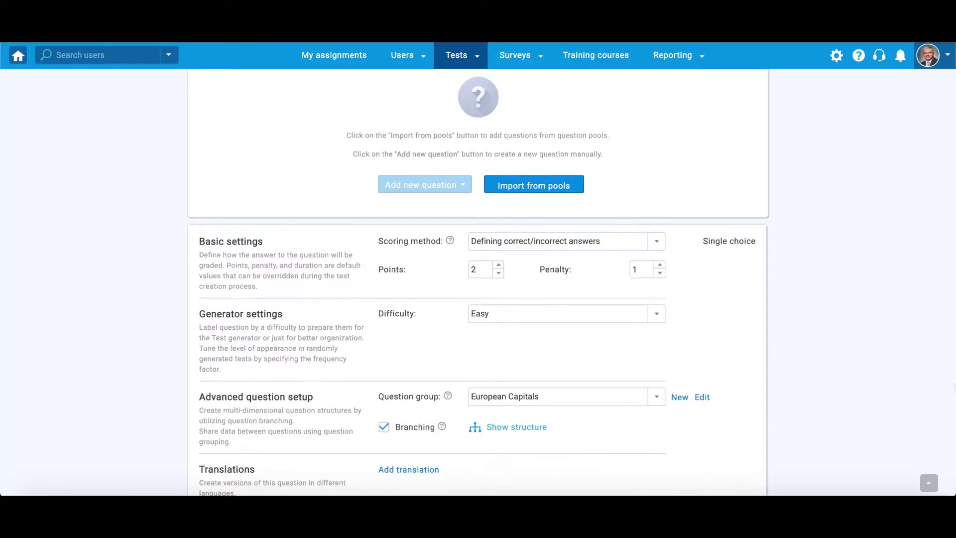
# Open a new translation for the question and browse the available languages.
pyautogui.scroll(-3, 883, 390)
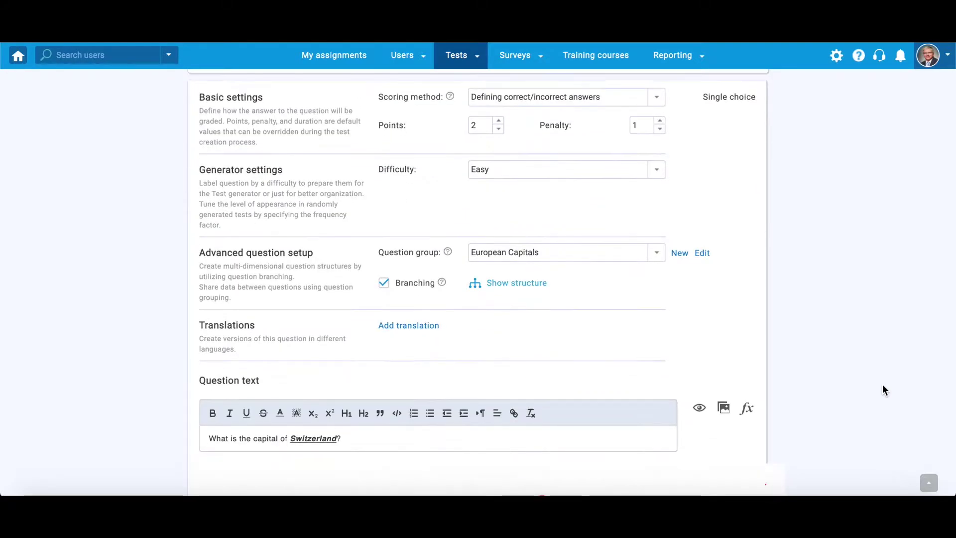
pyautogui.click(450, 330)
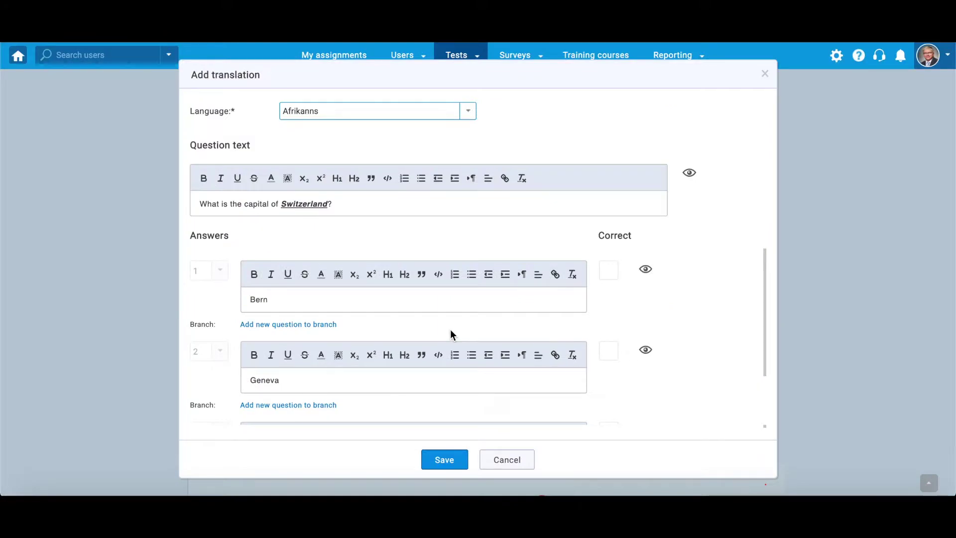
pyautogui.click(462, 115)
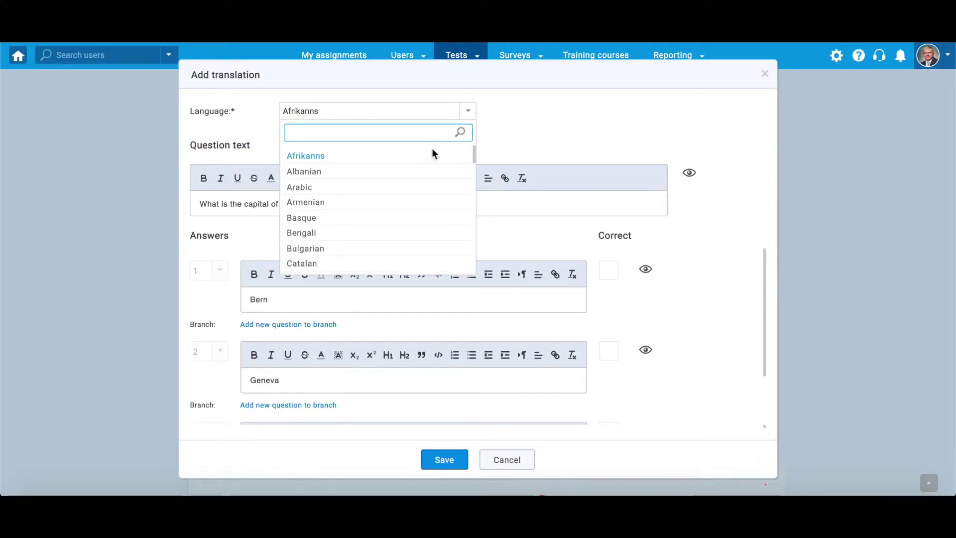
pyautogui.scroll(-10, 432, 157)
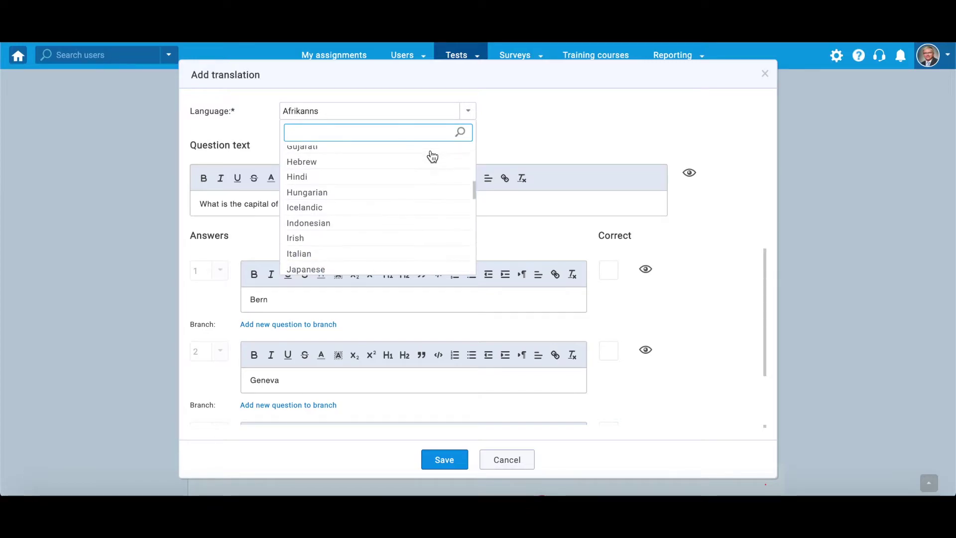
pyautogui.scroll(-1, 433, 157)
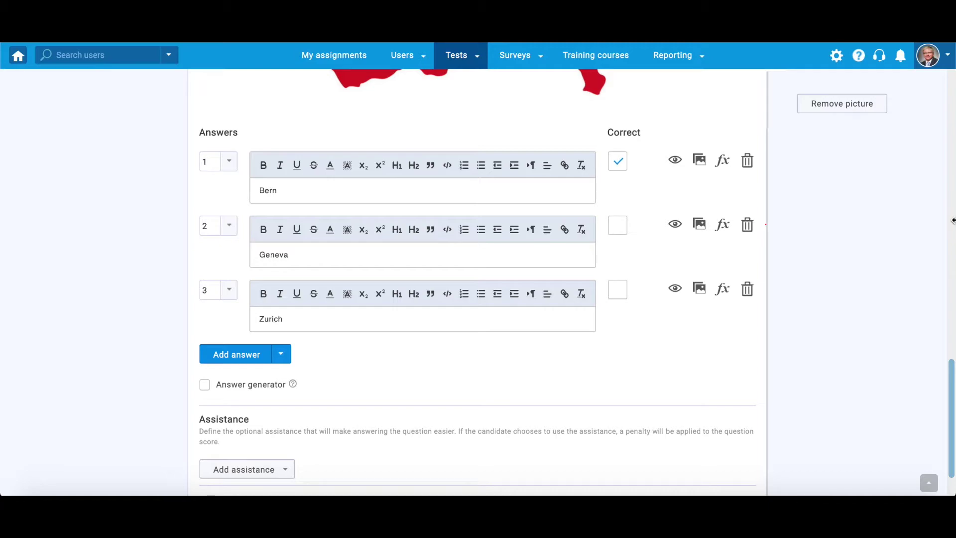
pyautogui.click(219, 162)
pyautogui.click(226, 194)
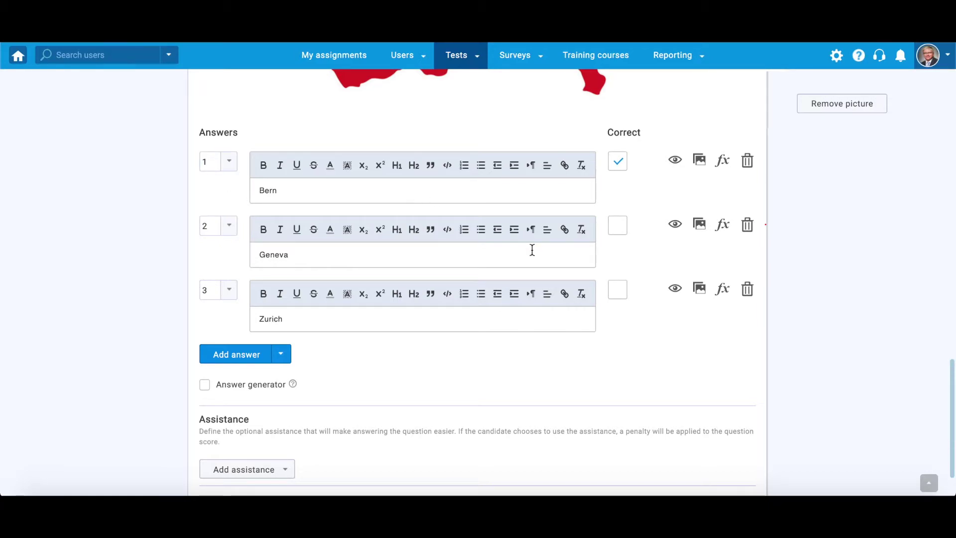
# Enable the answer generator and set the number of incorrect answers to be displayed to 2.
pyautogui.moveTo(294, 381)
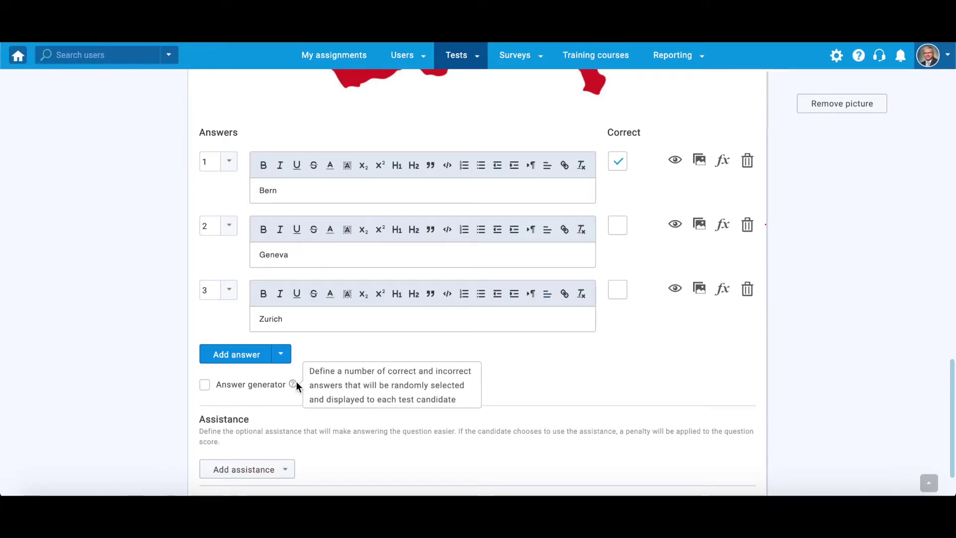
pyautogui.click(269, 388)
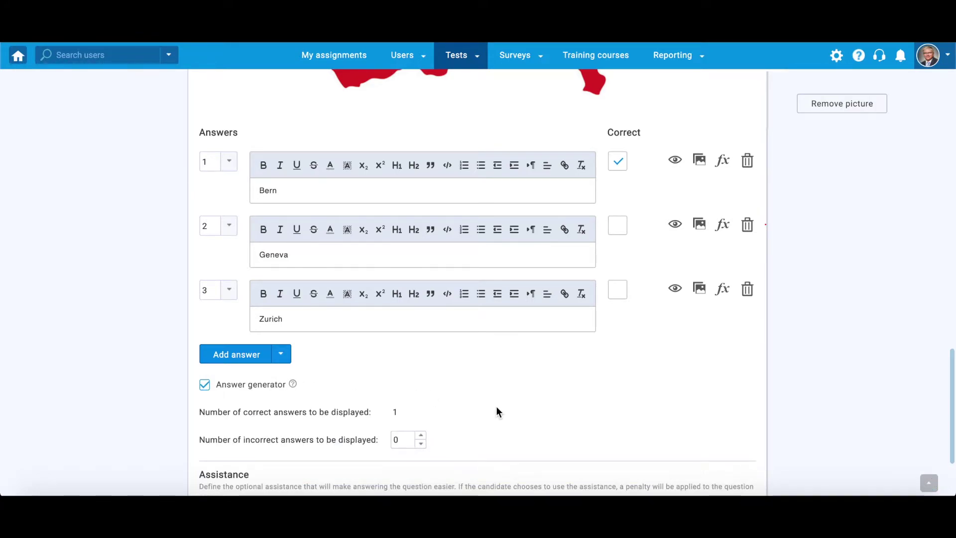
pyautogui.scroll(-1, 497, 411)
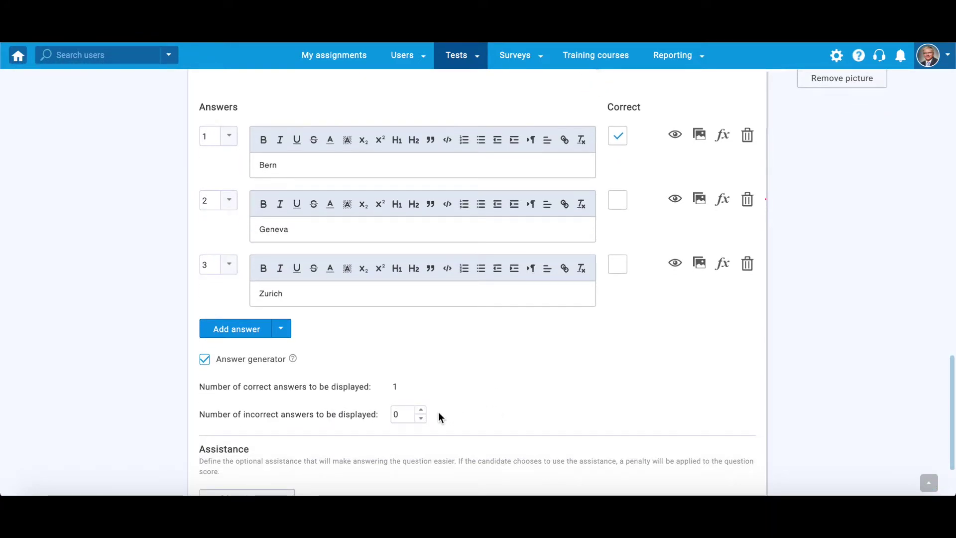
pyautogui.click(420, 410)
pyautogui.click(420, 409)
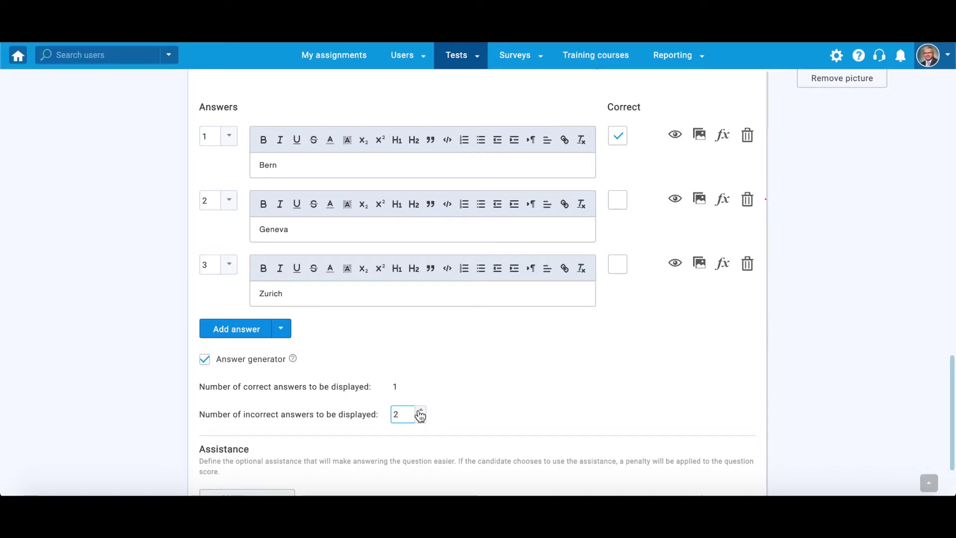
pyautogui.click(469, 415)
# Add a Hint assistance reading "It is a pretty little town, rather than industrial or international cities." with a penalty of 1.
pyautogui.scroll(-2, 468, 416)
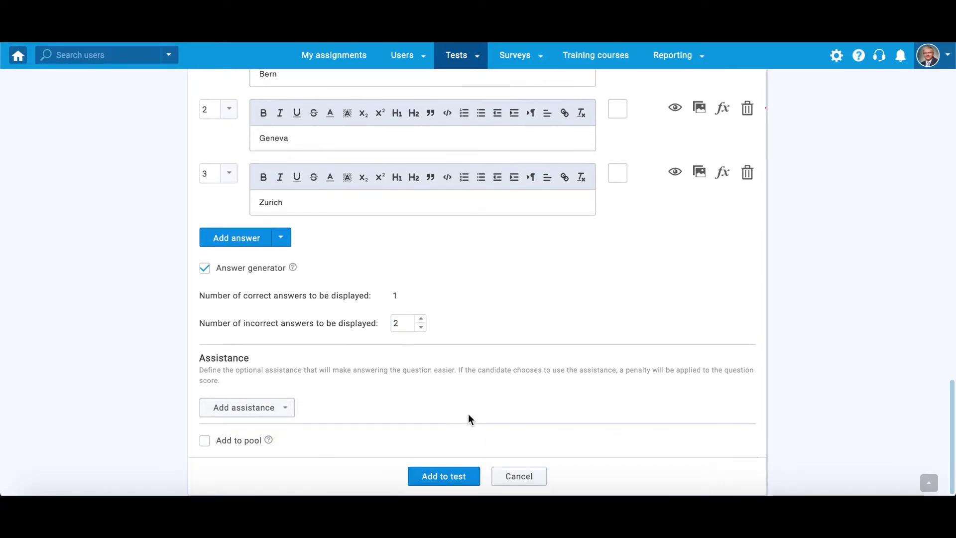
pyautogui.click(283, 409)
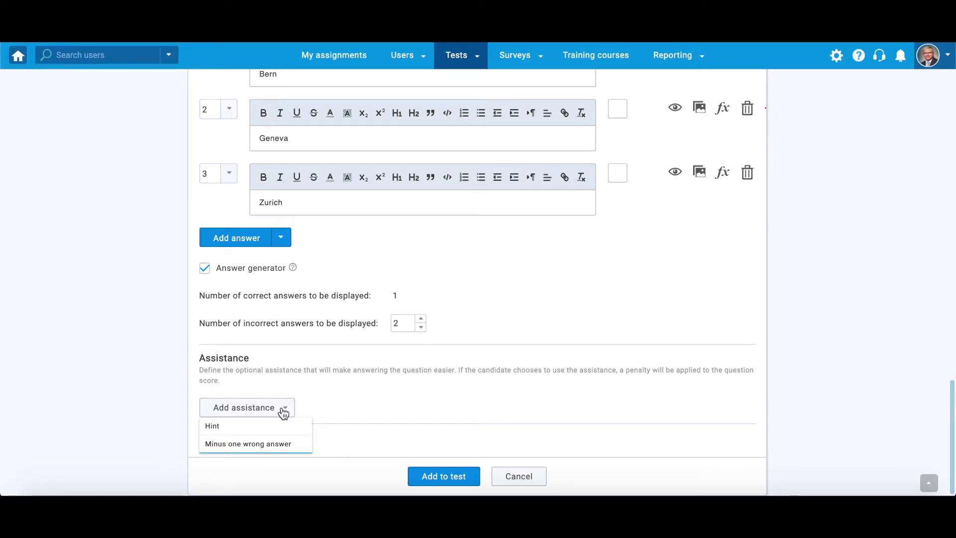
pyautogui.click(269, 424)
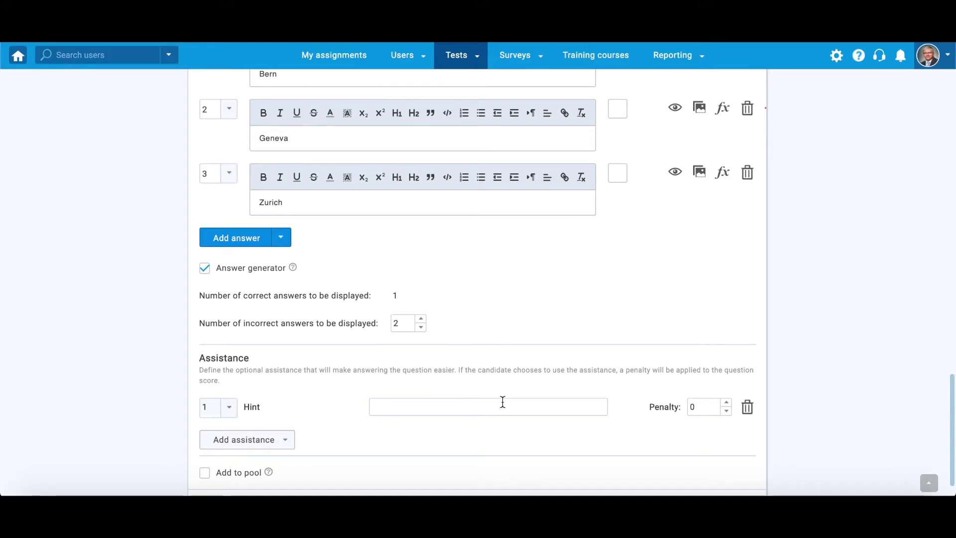
pyautogui.click(503, 402)
pyautogui.write('It is a pretty little town, rather than industrial or international')
pyautogui.write(' cities.')
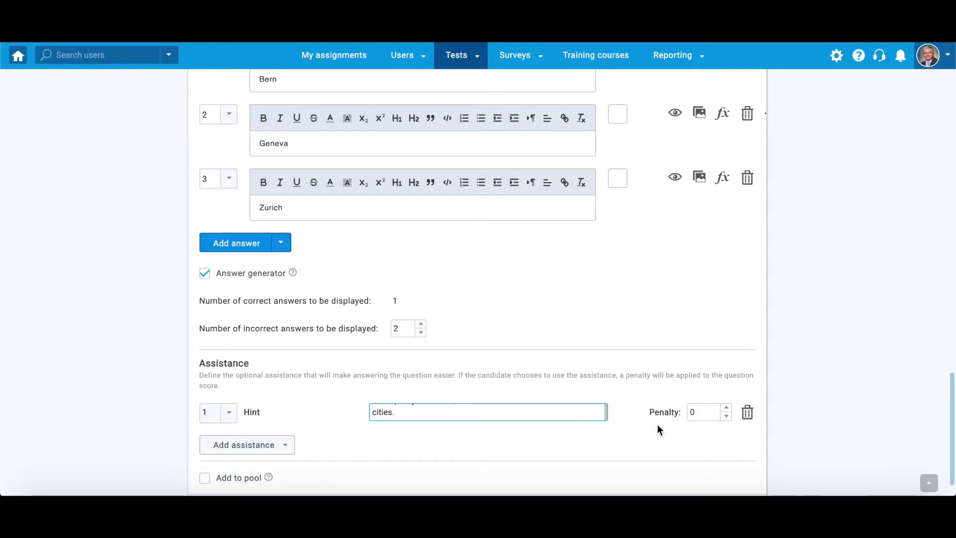
pyautogui.click(726, 408)
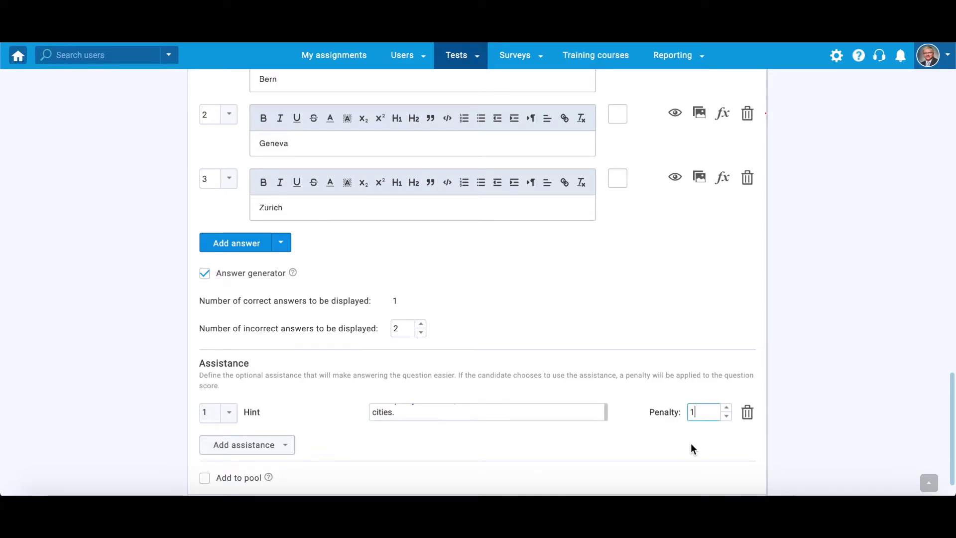
# Add the question to the General Knowledge pool and to the test.
pyautogui.scroll(-1, 691, 448)
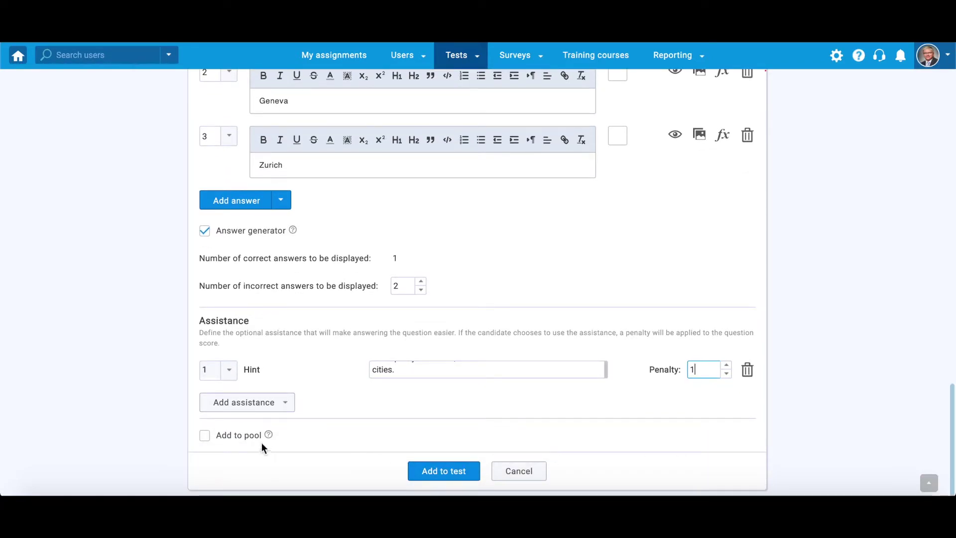
pyautogui.moveTo(265, 434)
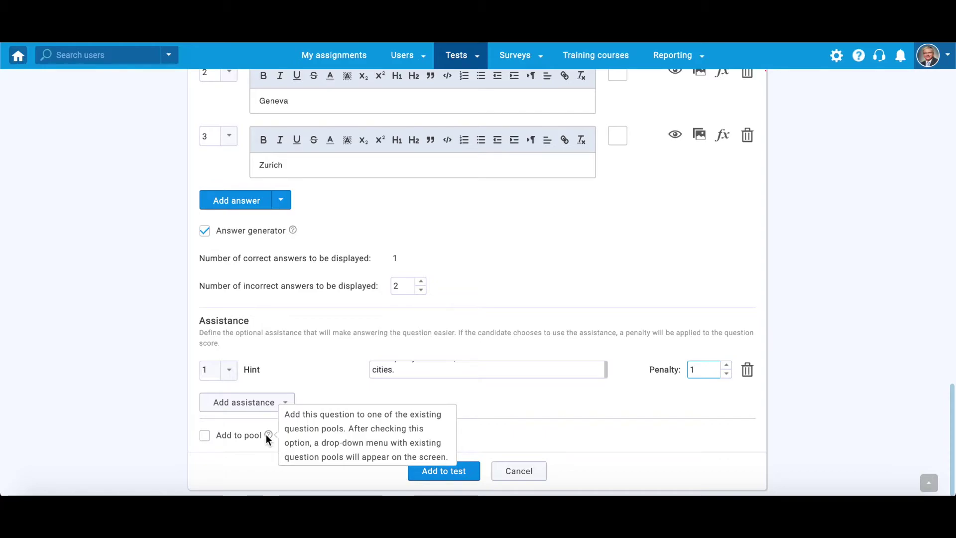
pyautogui.click(242, 437)
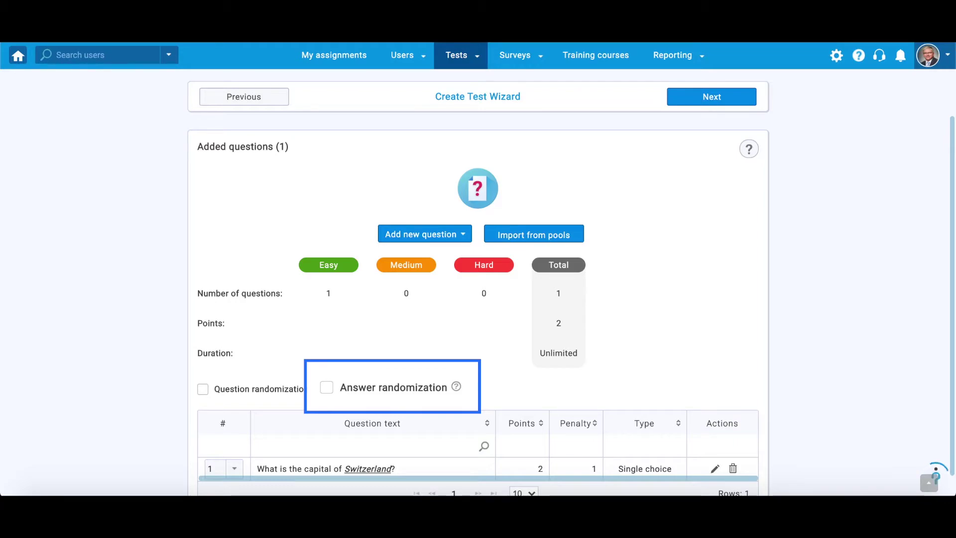
# Return to the test settings and set the duration type to Time per question.
pyautogui.click(715, 469)
pyautogui.scroll(-10, 892, 408)
pyautogui.click(673, 349)
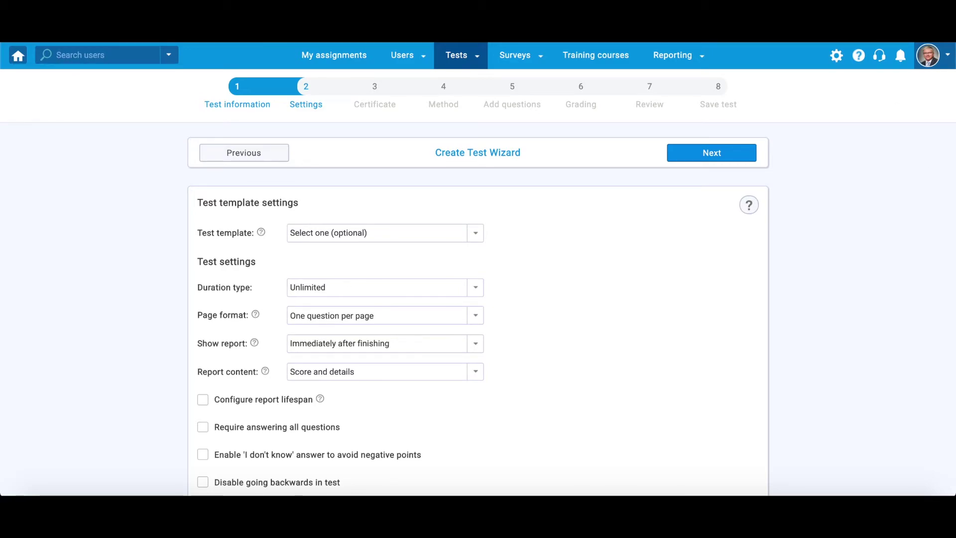
pyautogui.click(477, 287)
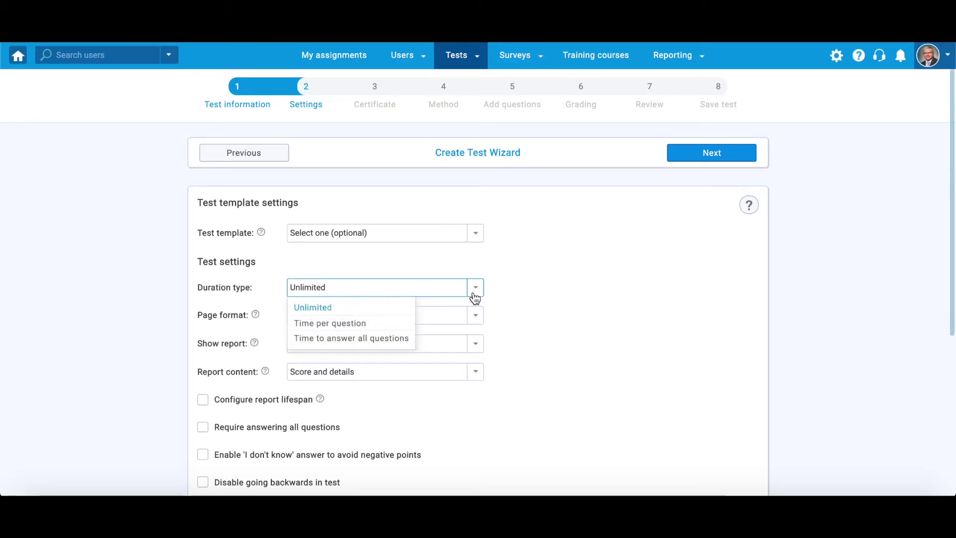
pyautogui.click(379, 327)
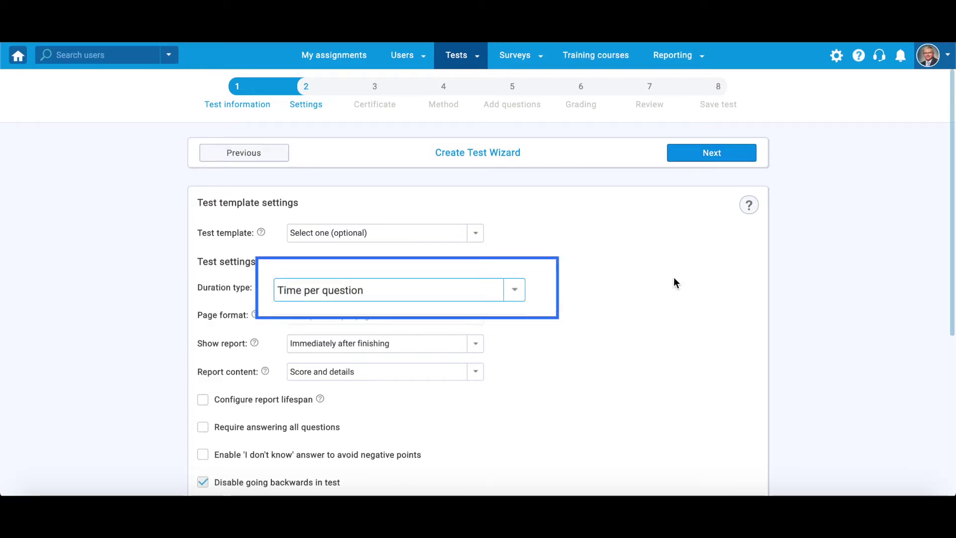
# Set the duration of the question about Switzerland's capital to 5 minutes.
pyautogui.scroll(-1, 673, 277)
pyautogui.scroll(-2, 674, 277)
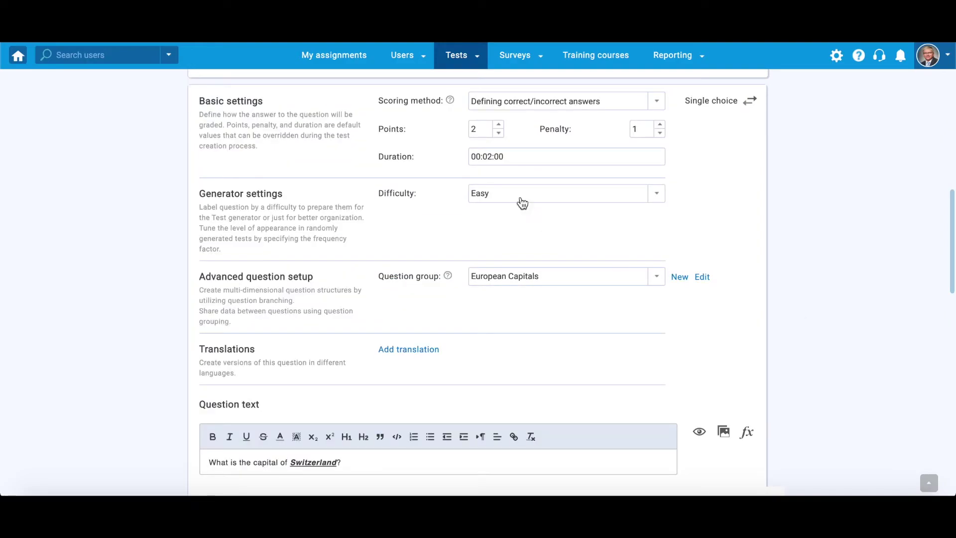
pyautogui.click(487, 156)
pyautogui.click(527, 221)
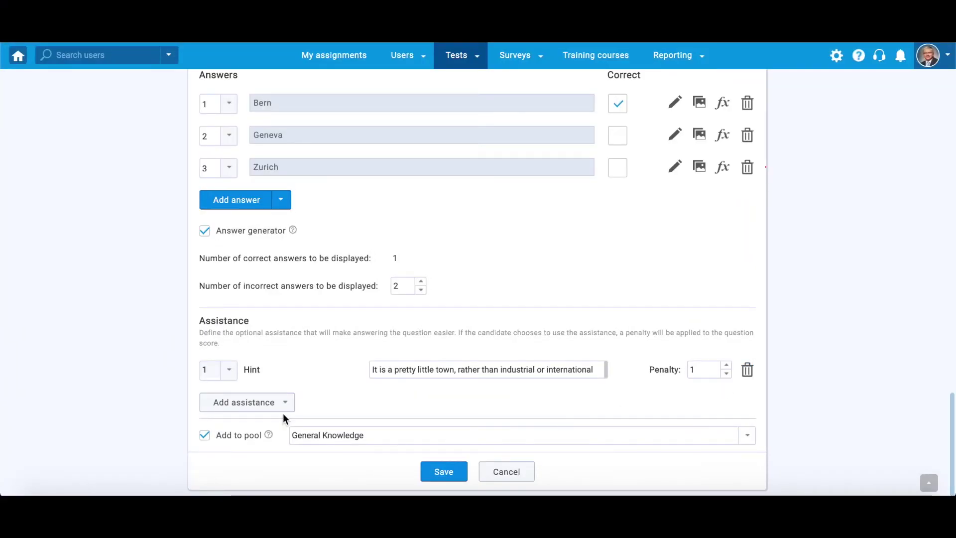
# Add Additional time as a second assistance below the hint and open its time value.
pyautogui.click(236, 374)
pyautogui.click(237, 375)
pyautogui.click(291, 403)
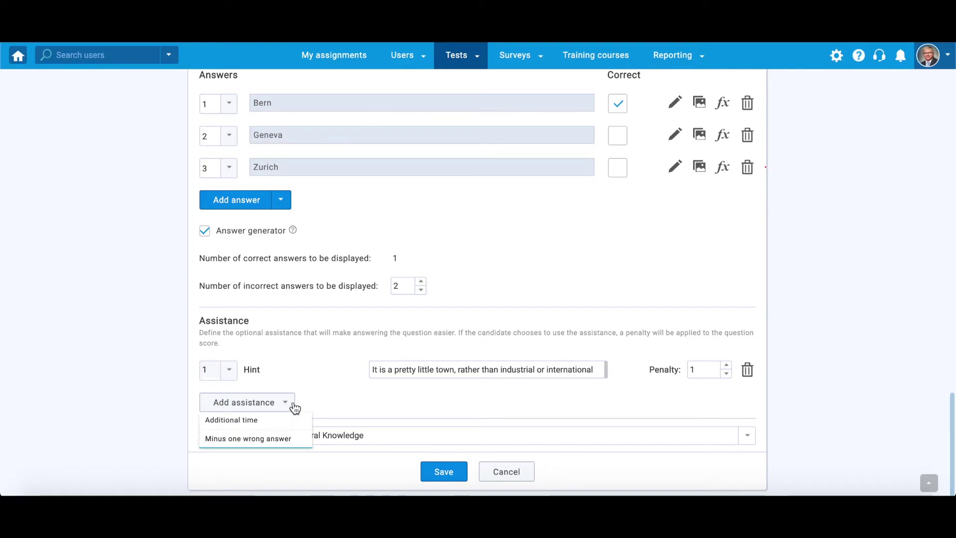
pyautogui.click(259, 420)
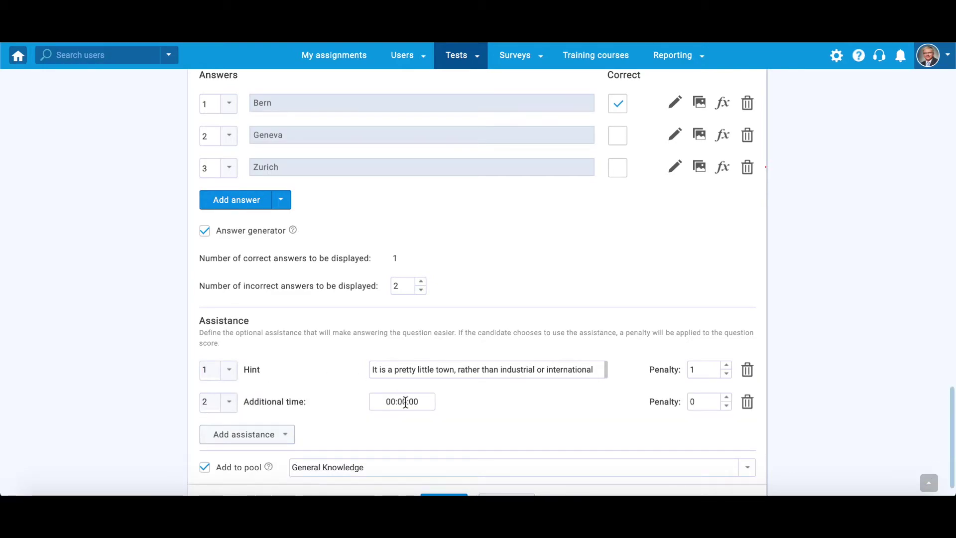
pyautogui.click(403, 402)
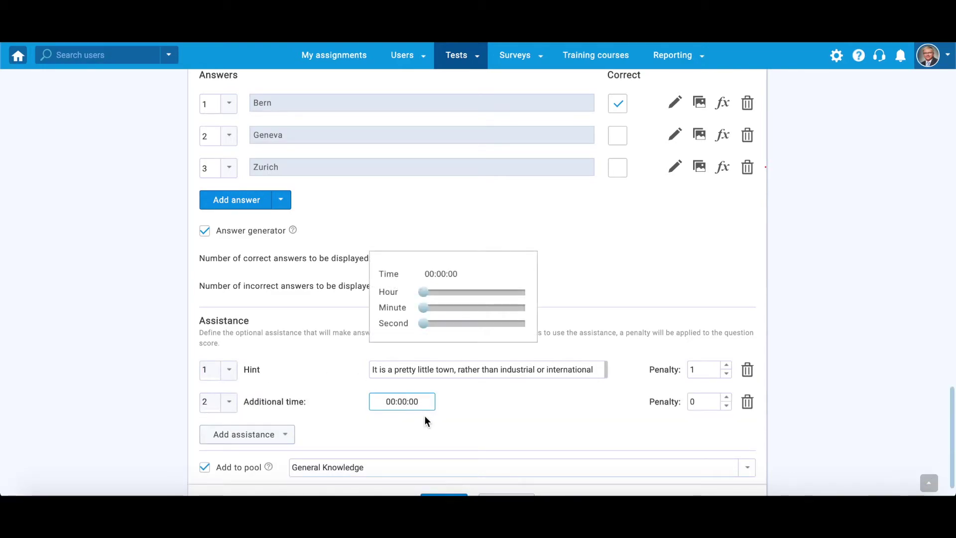
pyautogui.click(488, 410)
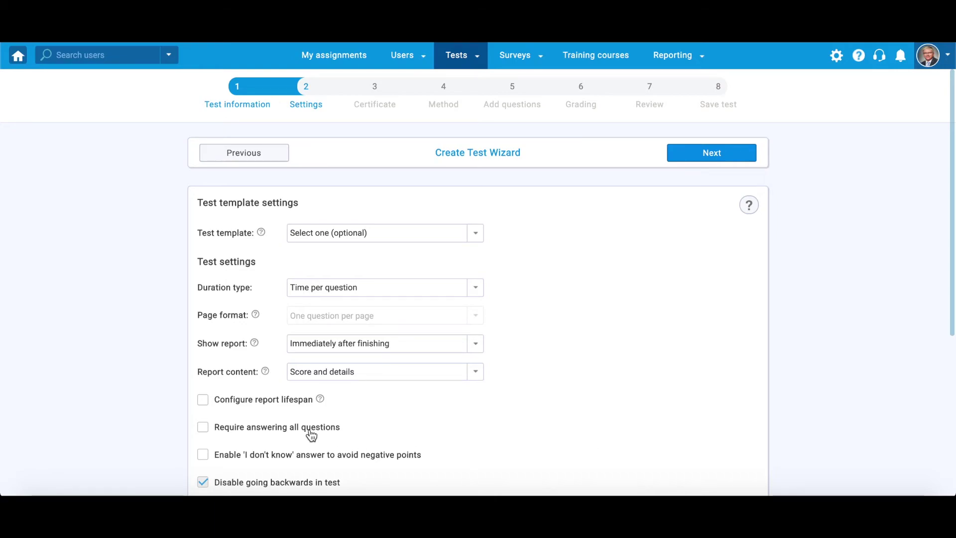
# Enable the 'I don't know' answer to avoid negative points and answer feedback in the test settings, and continue.
pyautogui.click(203, 455)
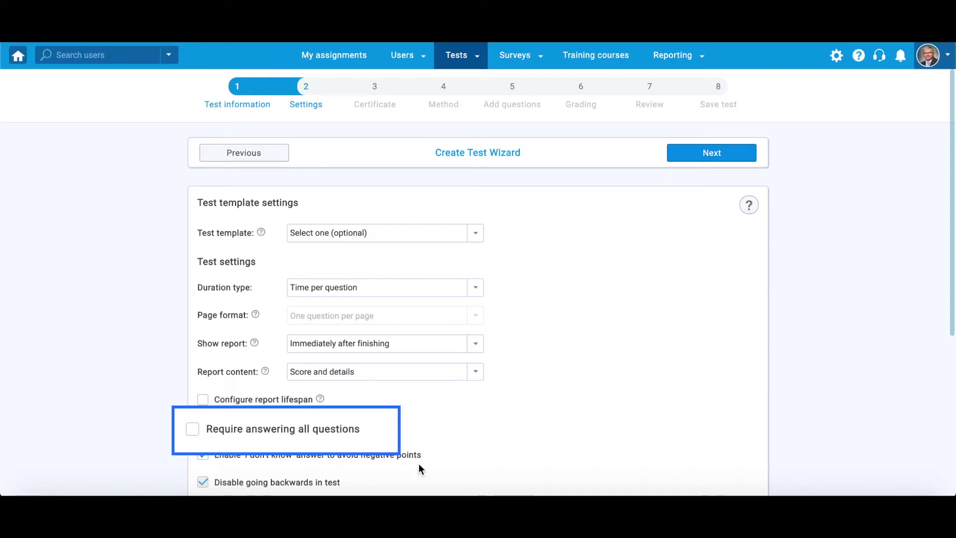
pyautogui.scroll(-1, 944, 424)
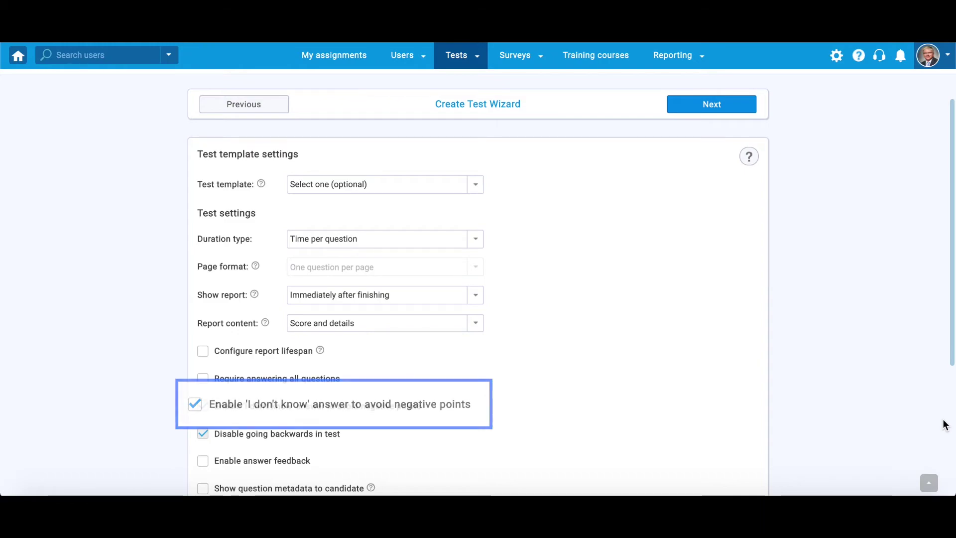
pyautogui.click(202, 461)
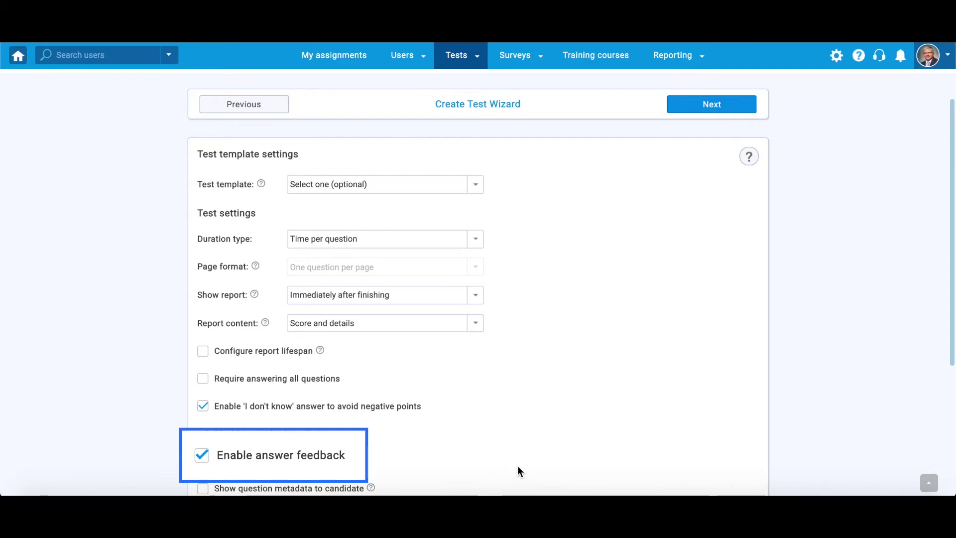
pyautogui.click(751, 106)
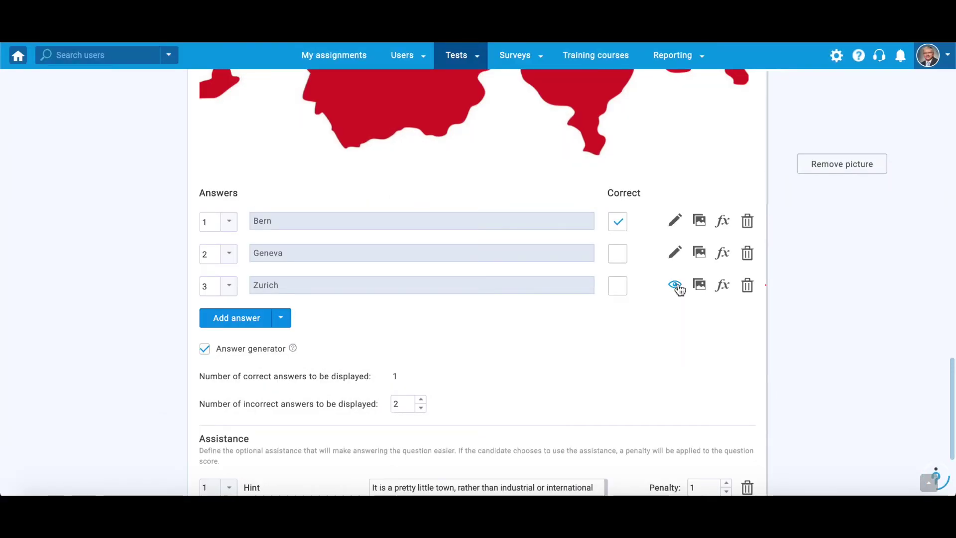
# Add feedback to the Zurich answer beginning "Although Zürich is the largest city in Switzerland, a global center for banking and finance".
pyautogui.click(675, 285)
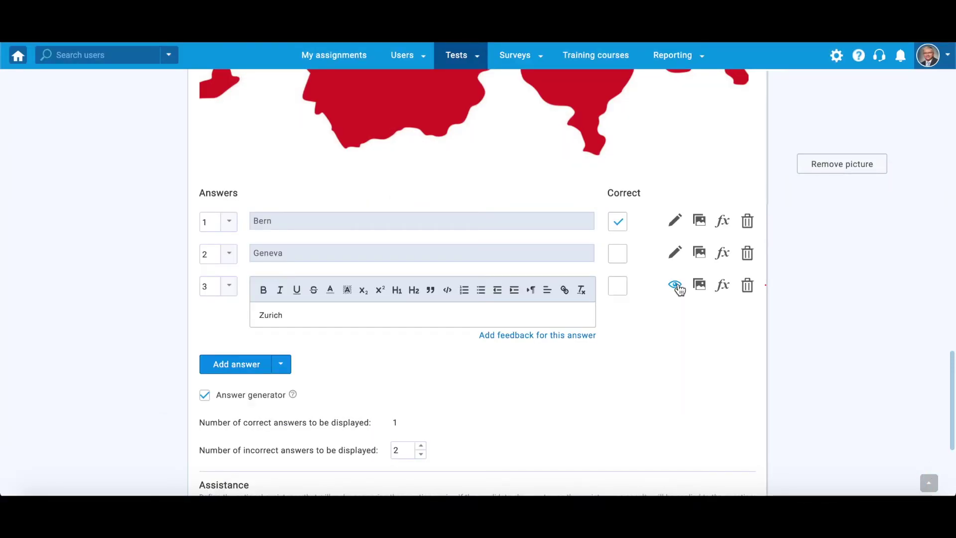
pyautogui.click(558, 336)
pyautogui.write('Although Zürich is the largest city in Switzerland, a global center for banking and finance, and the capital of the canton of Zürich, it is not the capital of Switzerland.')
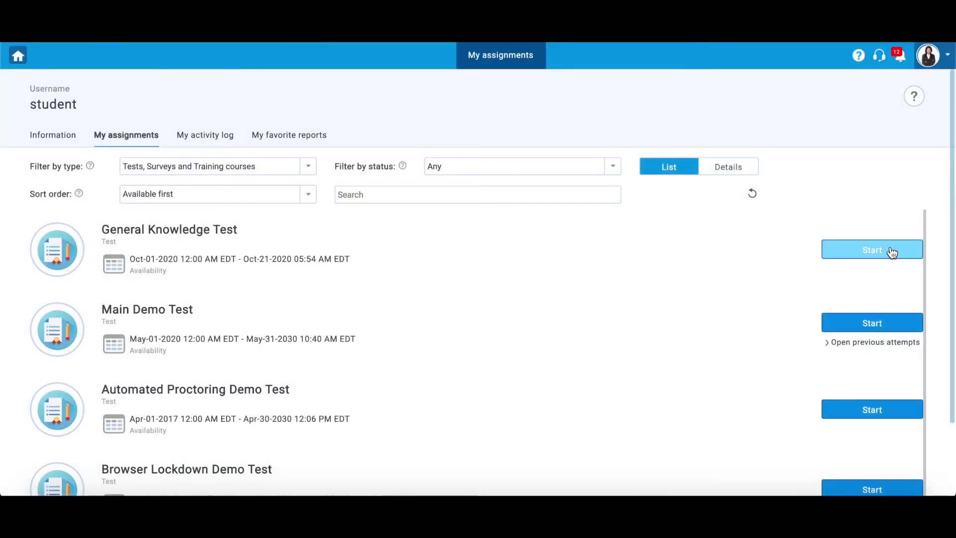
# Start the General Knowledge Test from the student's assignments, agreeing to its instructions and rules.
pyautogui.click(872, 250)
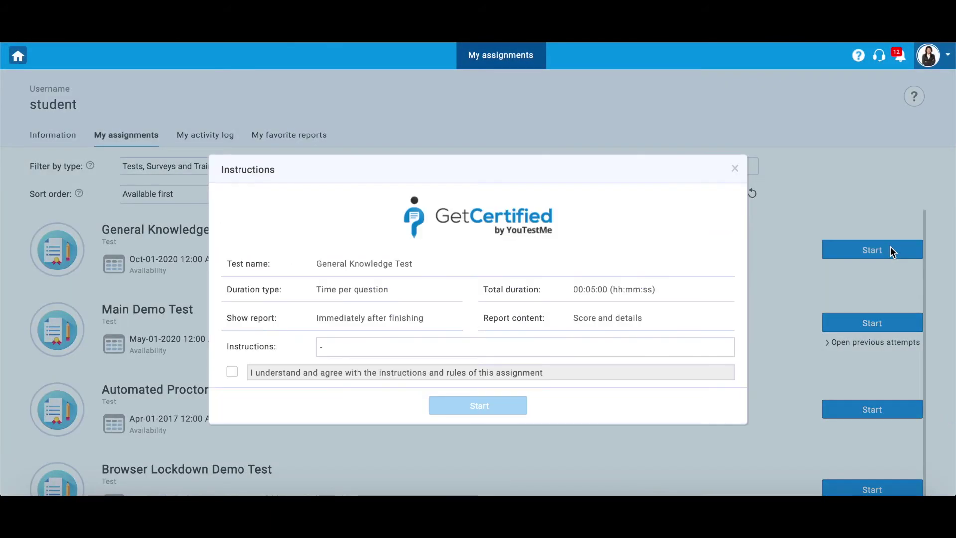
pyautogui.click(232, 372)
pyautogui.click(478, 405)
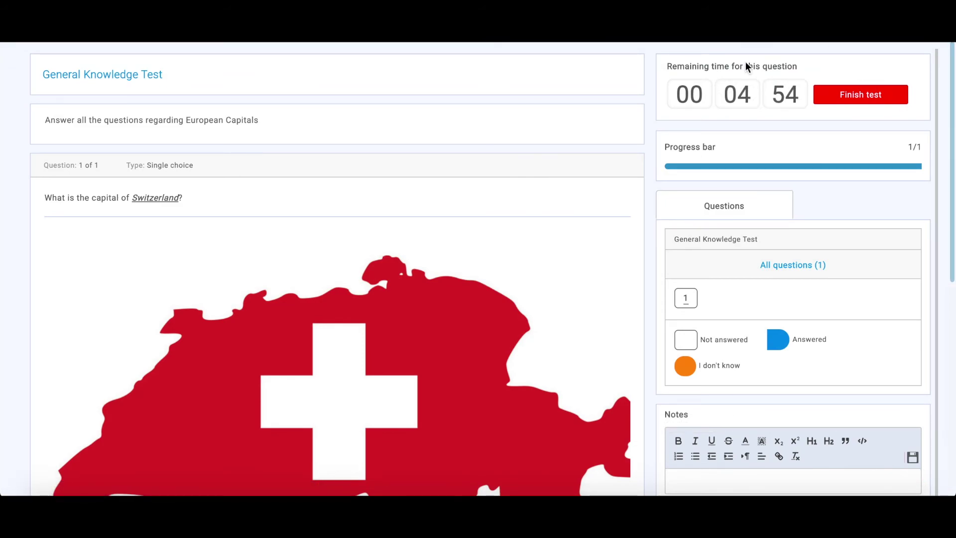
# View the enlarged picture of the Switzerland question and close it.
pyautogui.scroll(-7, 612, 284)
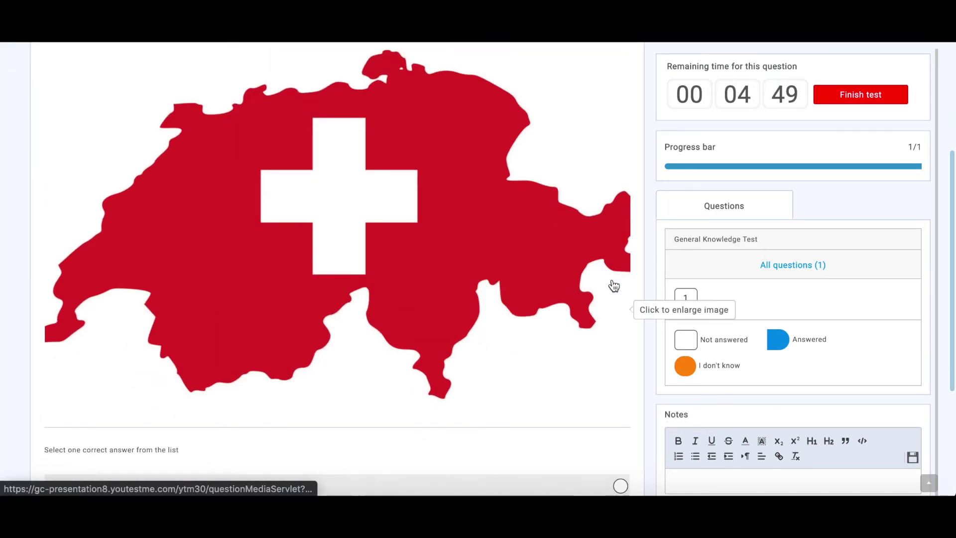
pyautogui.click(588, 250)
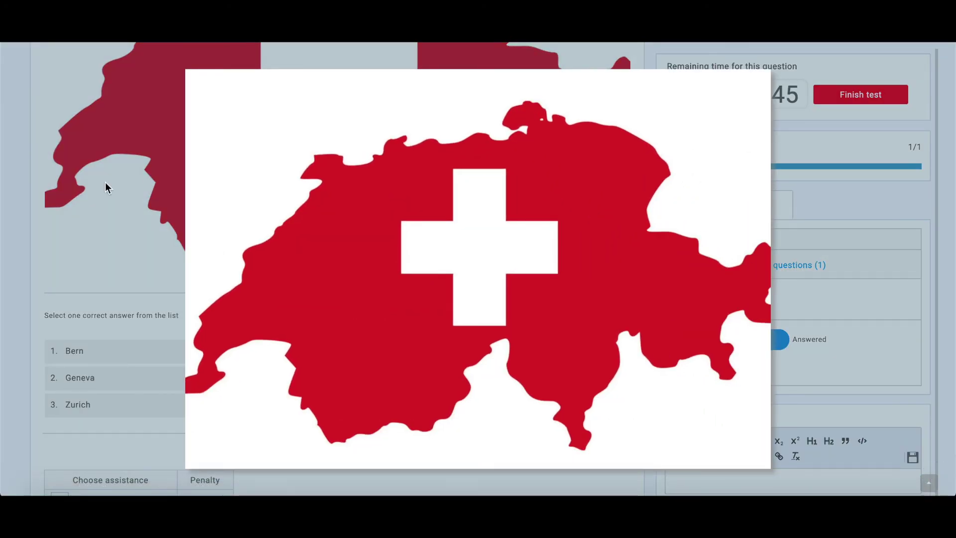
pyautogui.click(92, 192)
# Answer the question with Zurich and use both the Hint and Additional time assistance.
pyautogui.scroll(-1, 211, 207)
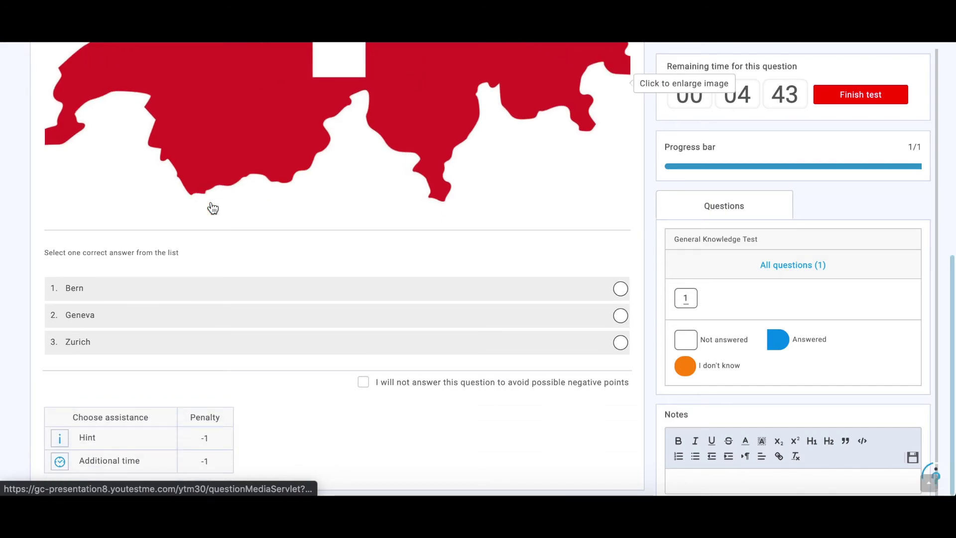
pyautogui.click(620, 343)
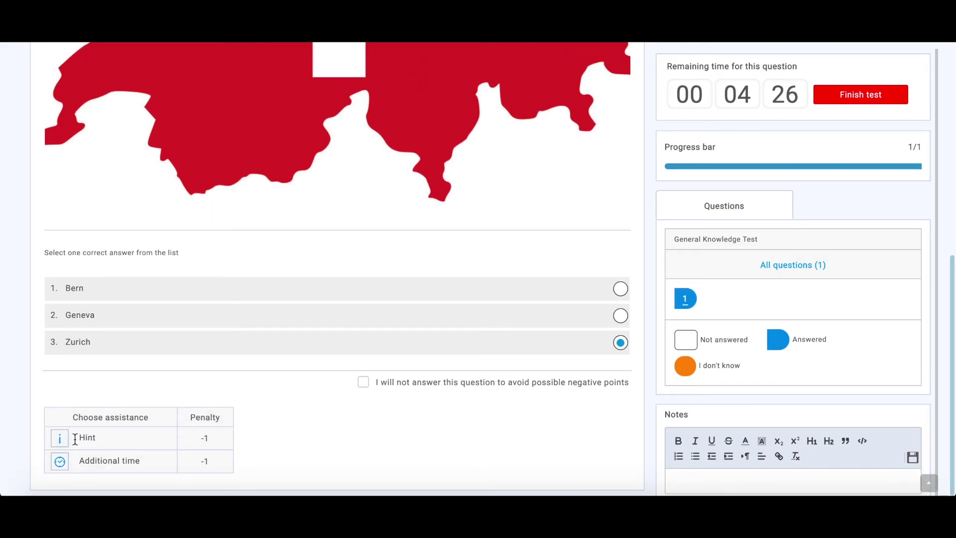
pyautogui.click(60, 439)
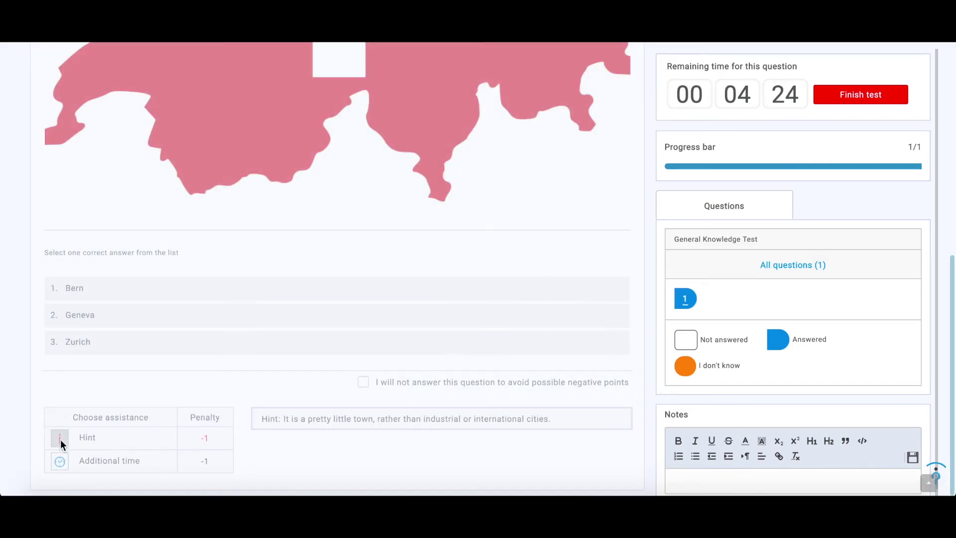
pyautogui.click(61, 462)
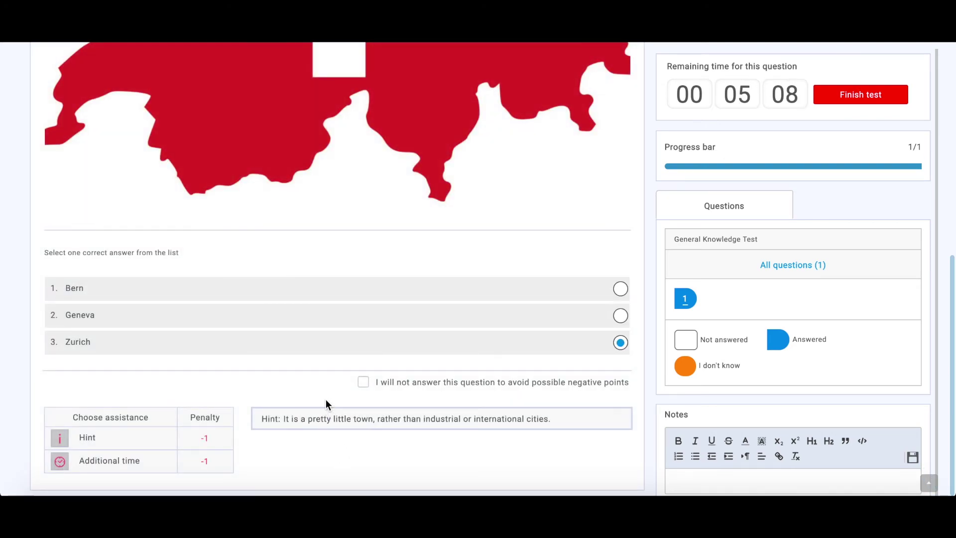
# Finish the General Knowledge Test.
pyautogui.scroll(8, 327, 404)
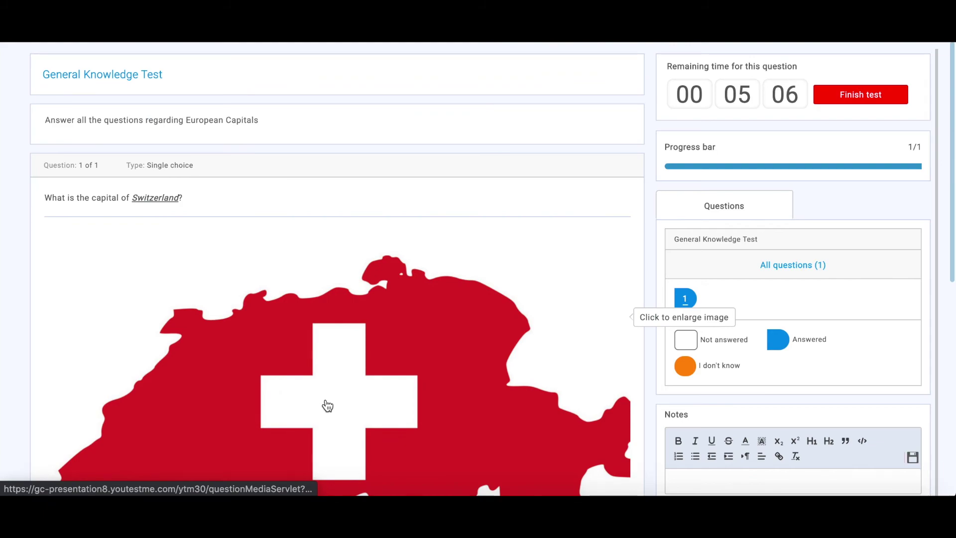
pyautogui.click(821, 100)
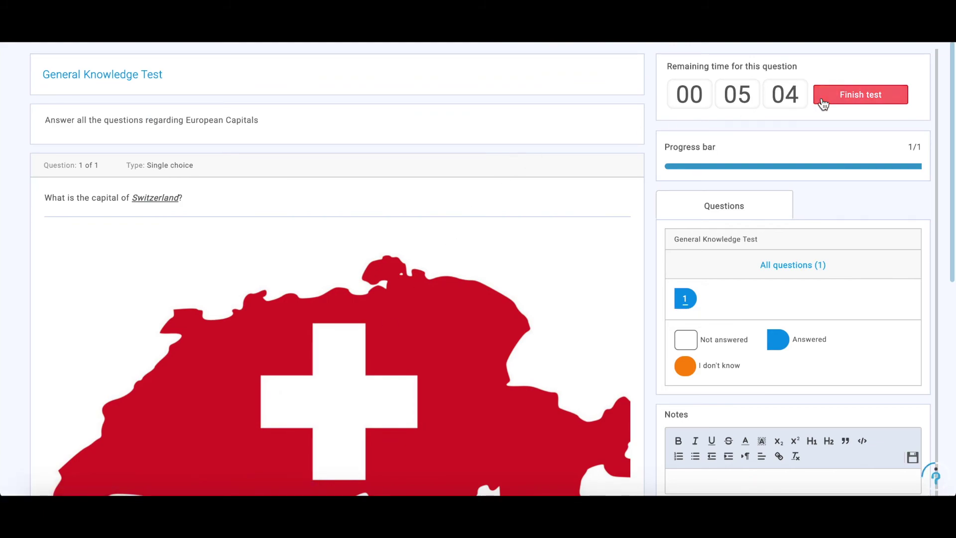